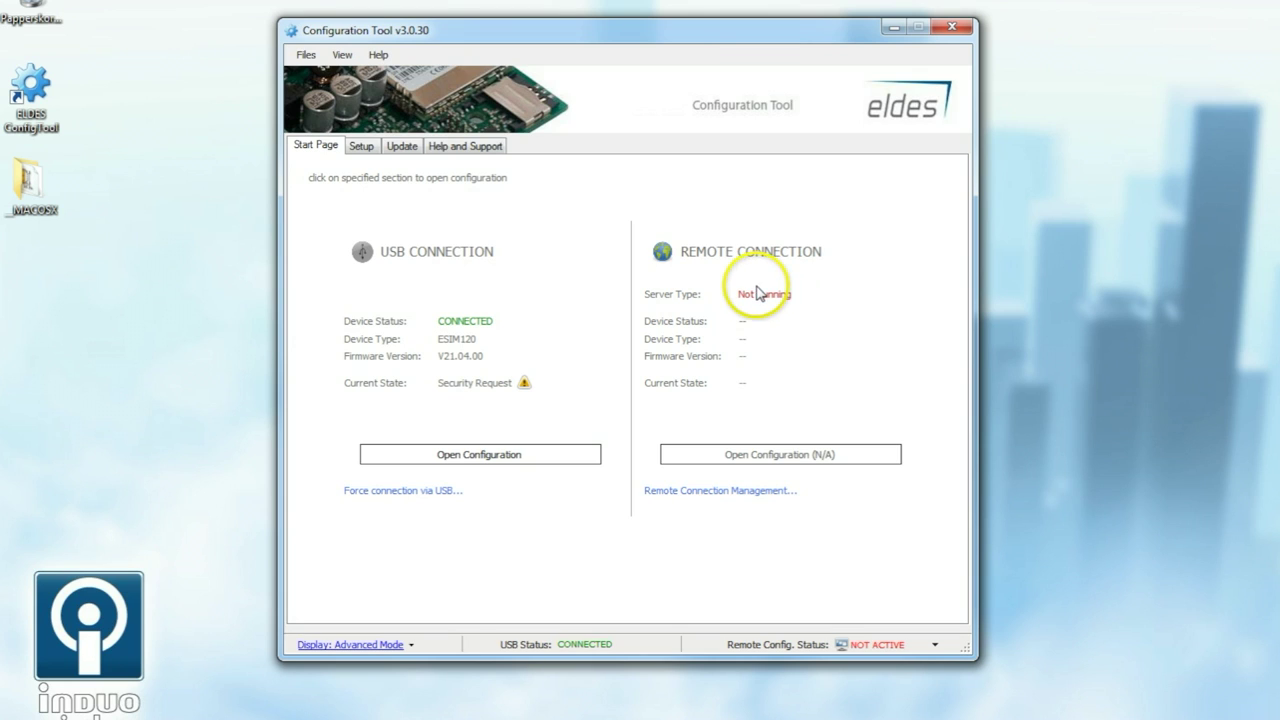
# Step: Unlock the ESIM120 over USB with its SMS password and read its settings
pyautogui.click(470, 455)
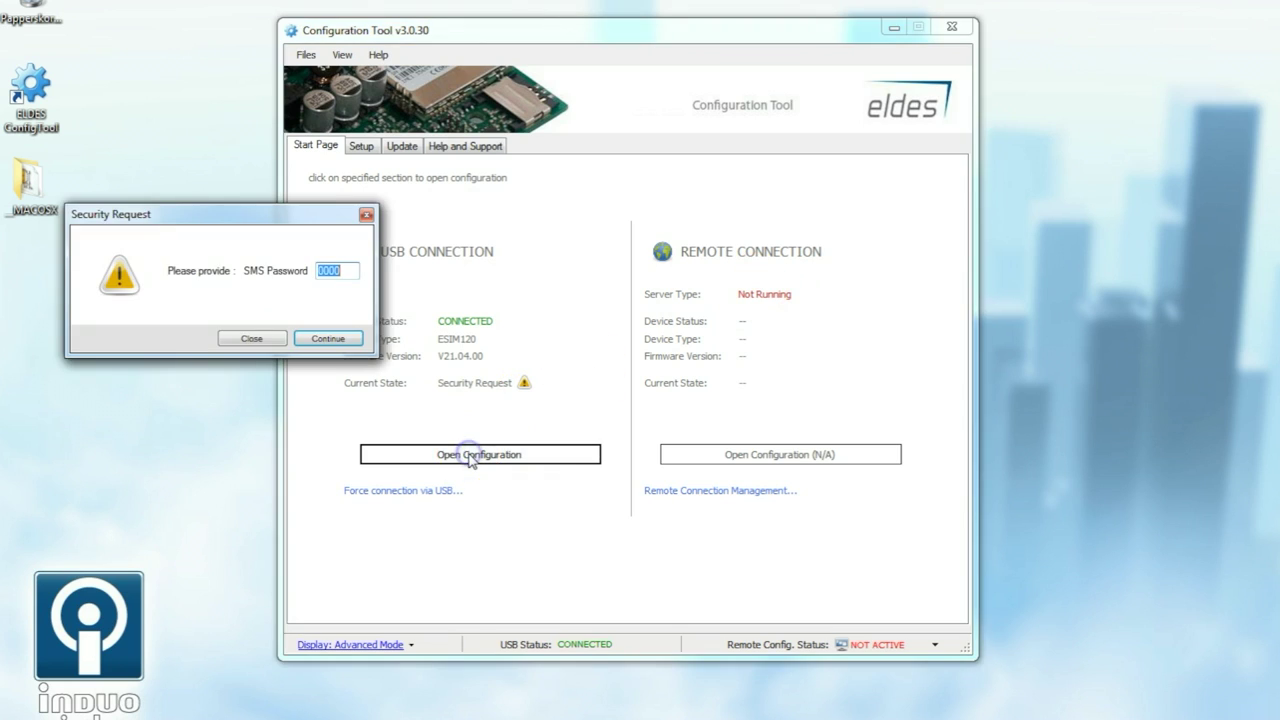
pyautogui.write('1234')
pyautogui.click(330, 338)
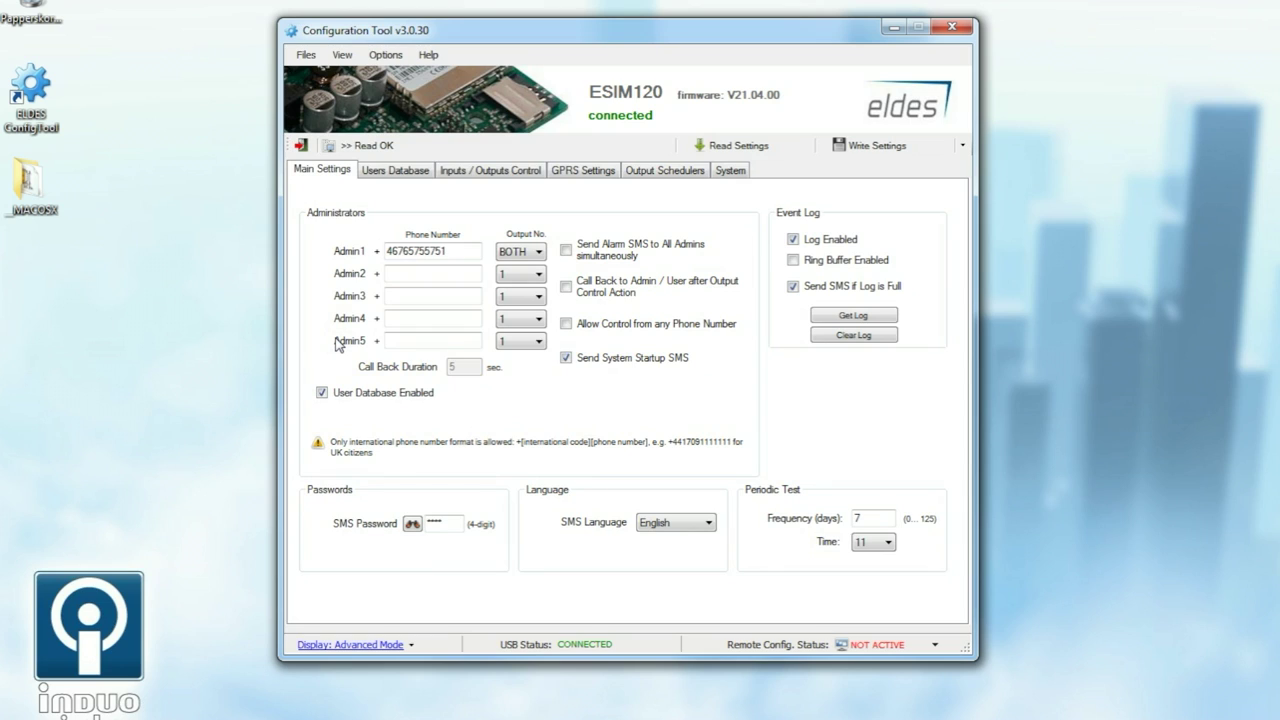
# Step: Check Admin1's phone number and keep its Output No. set to BOTH
pyautogui.click(418, 252)
pyautogui.click(405, 249)
pyautogui.click(535, 254)
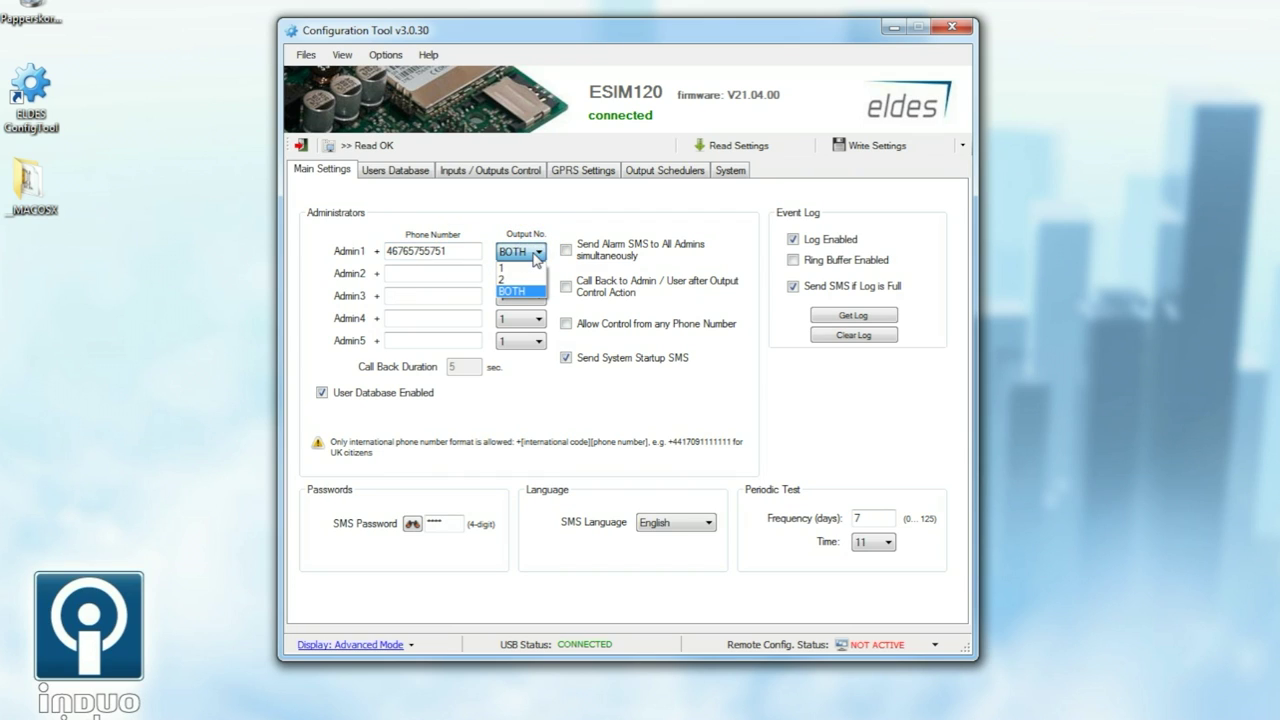
pyautogui.click(536, 256)
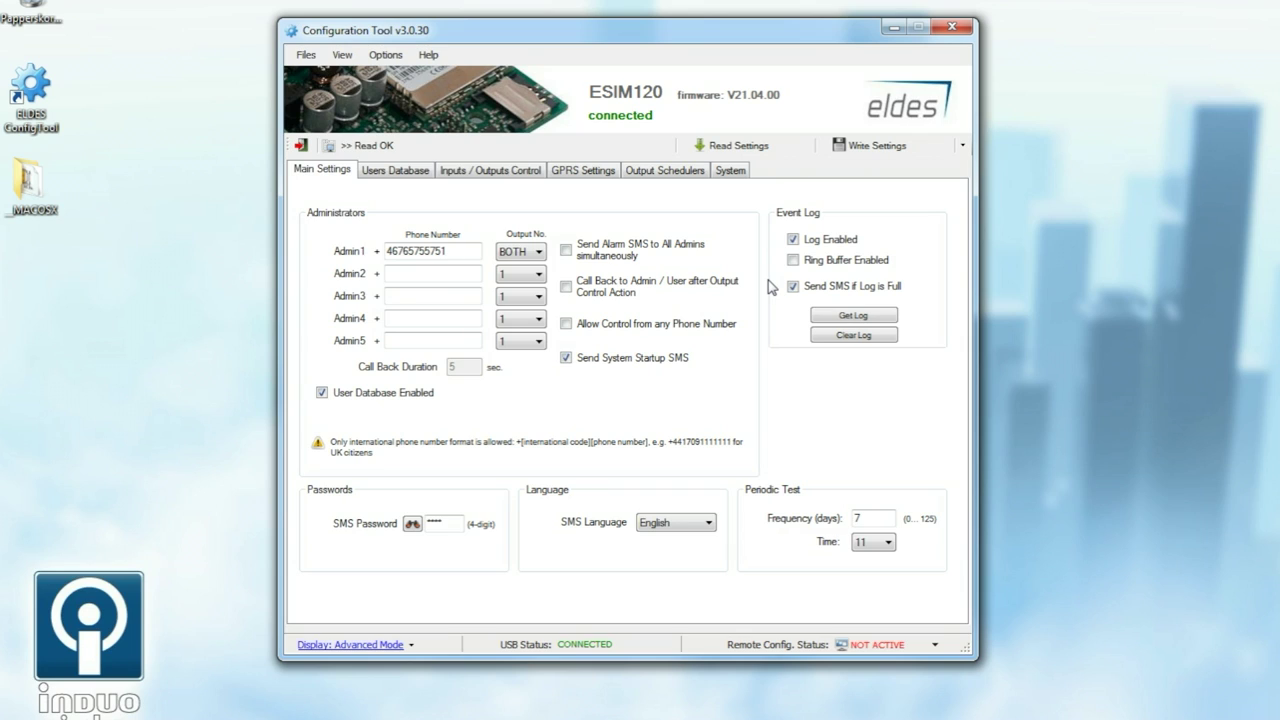
pyautogui.click(591, 195)
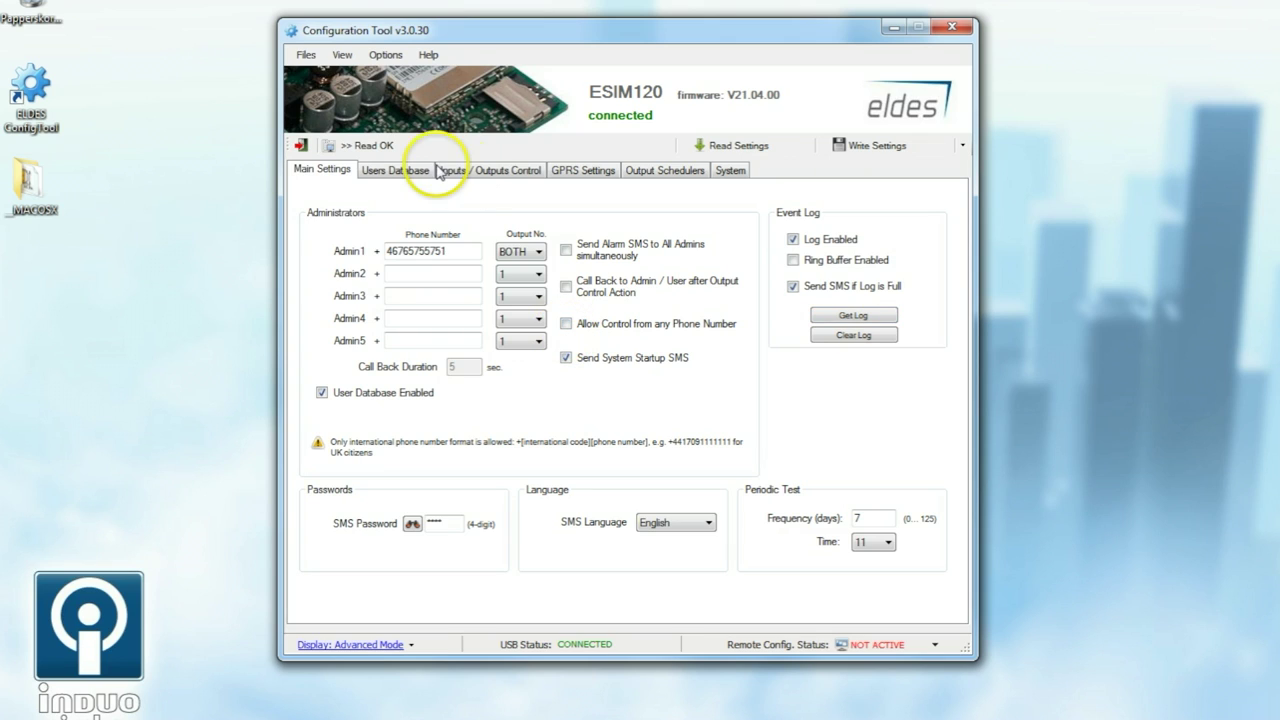
# Step: Load the Users Database from the controller and set the single user's Output No. to 1
pyautogui.click(402, 171)
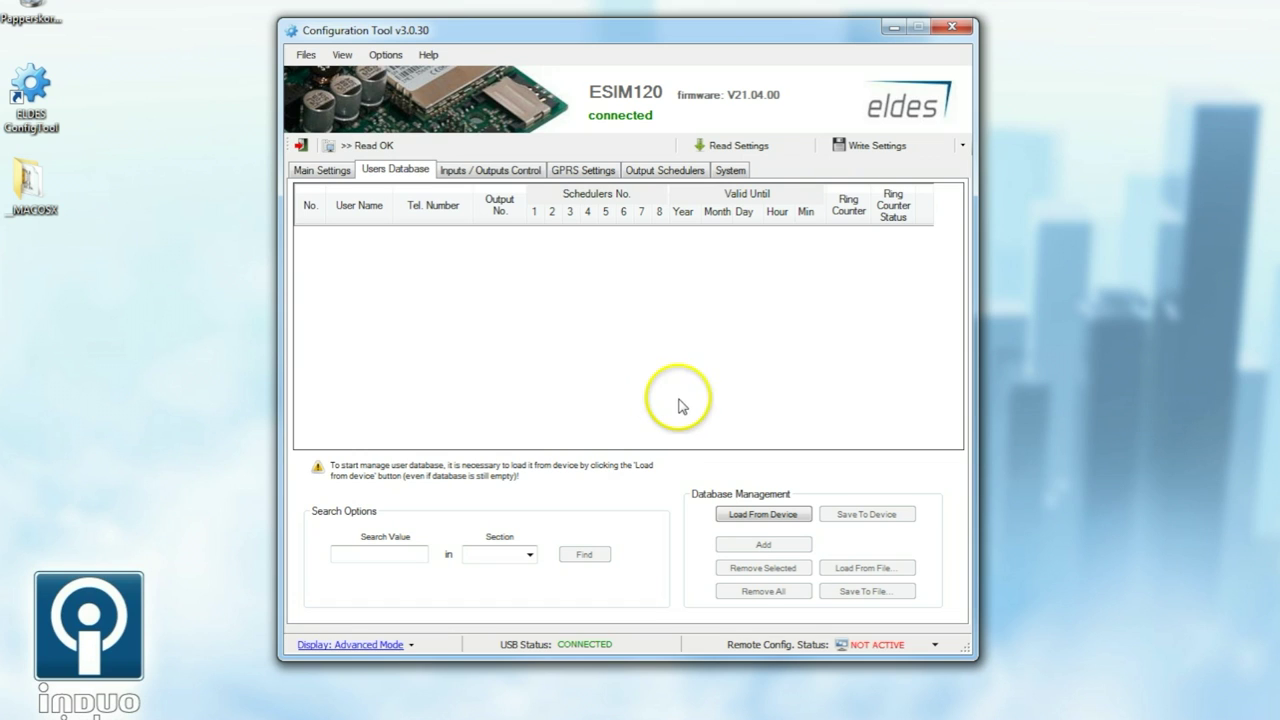
pyautogui.click(757, 514)
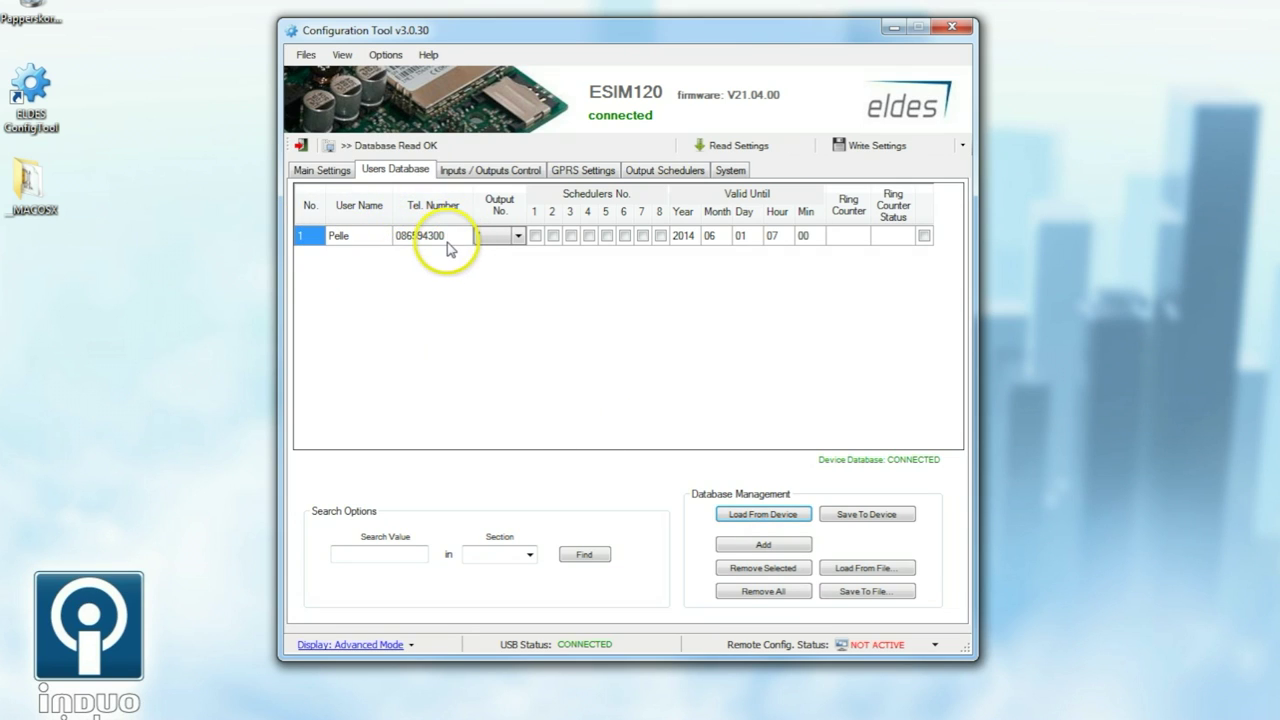
pyautogui.click(518, 235)
# Step: Review scheduler 1 (Mon–Fri 06:30–16:30) and scheduler 2 (weekends) in Output Schedulers
pyautogui.click(658, 172)
pyautogui.click(452, 405)
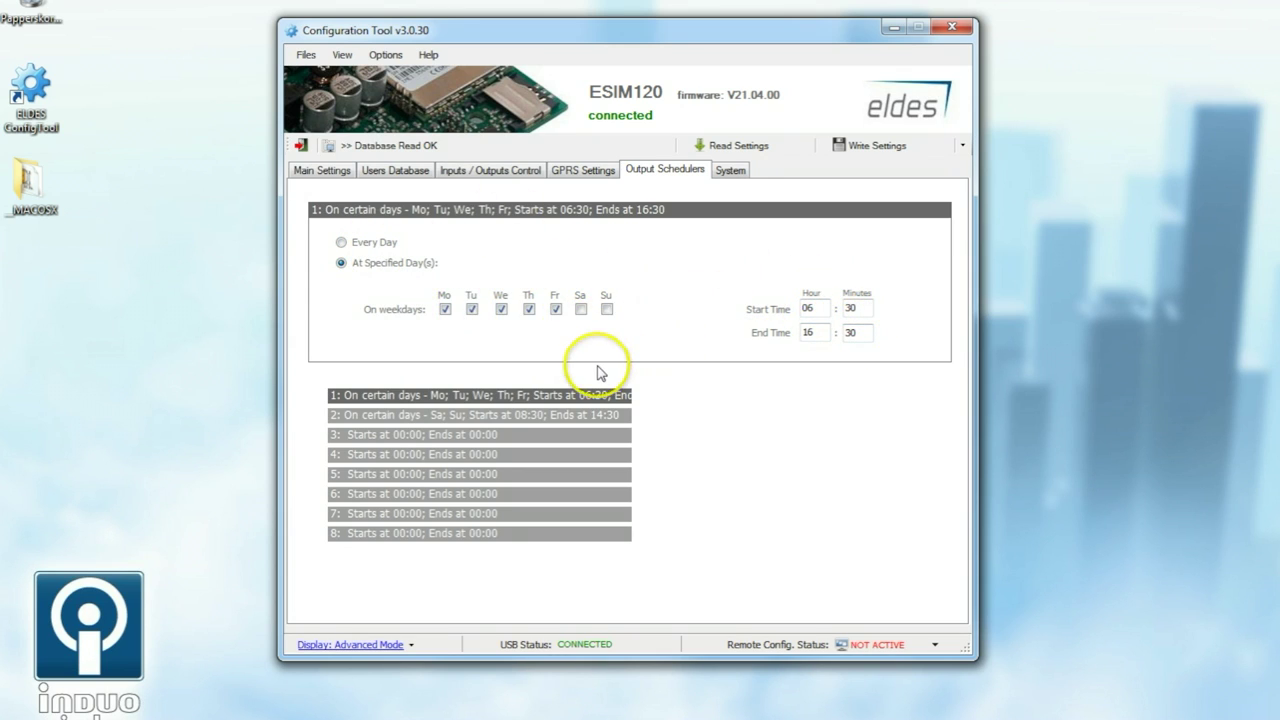
pyautogui.click(448, 416)
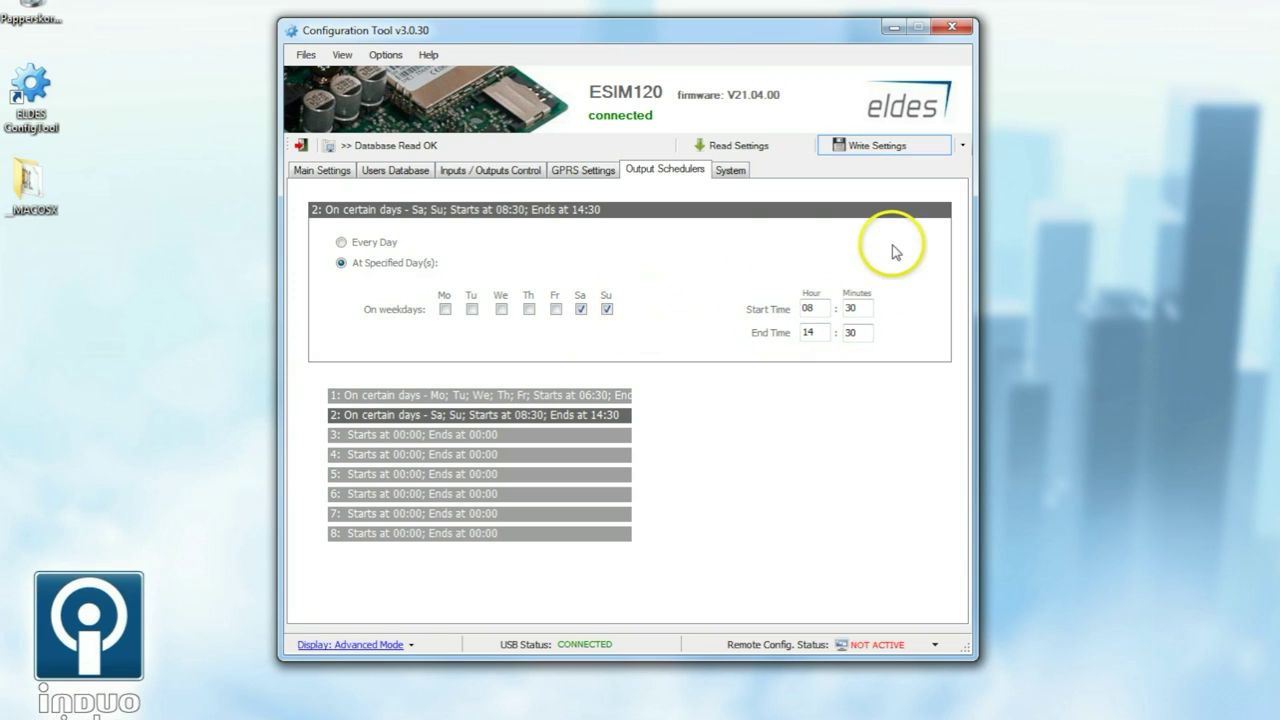
# Step: Tick Scheduler 1 for the user and write the settings to the ESIM120
pyautogui.click(397, 171)
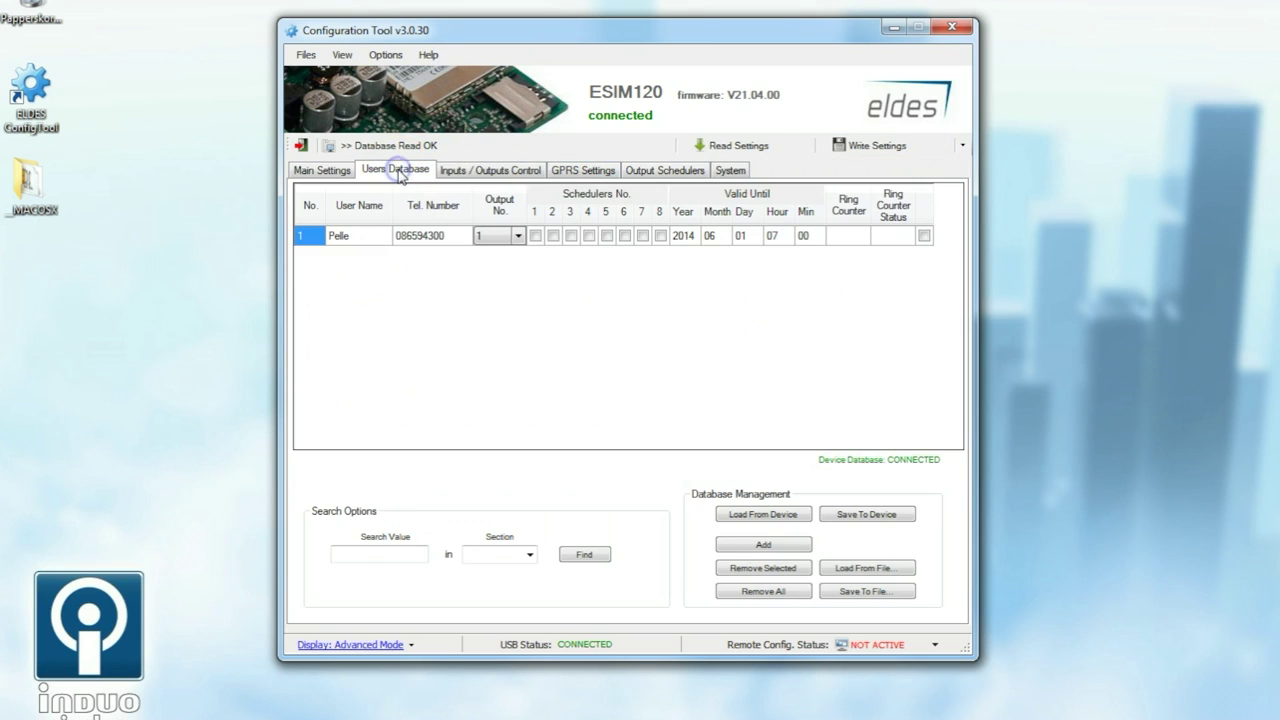
pyautogui.click(535, 236)
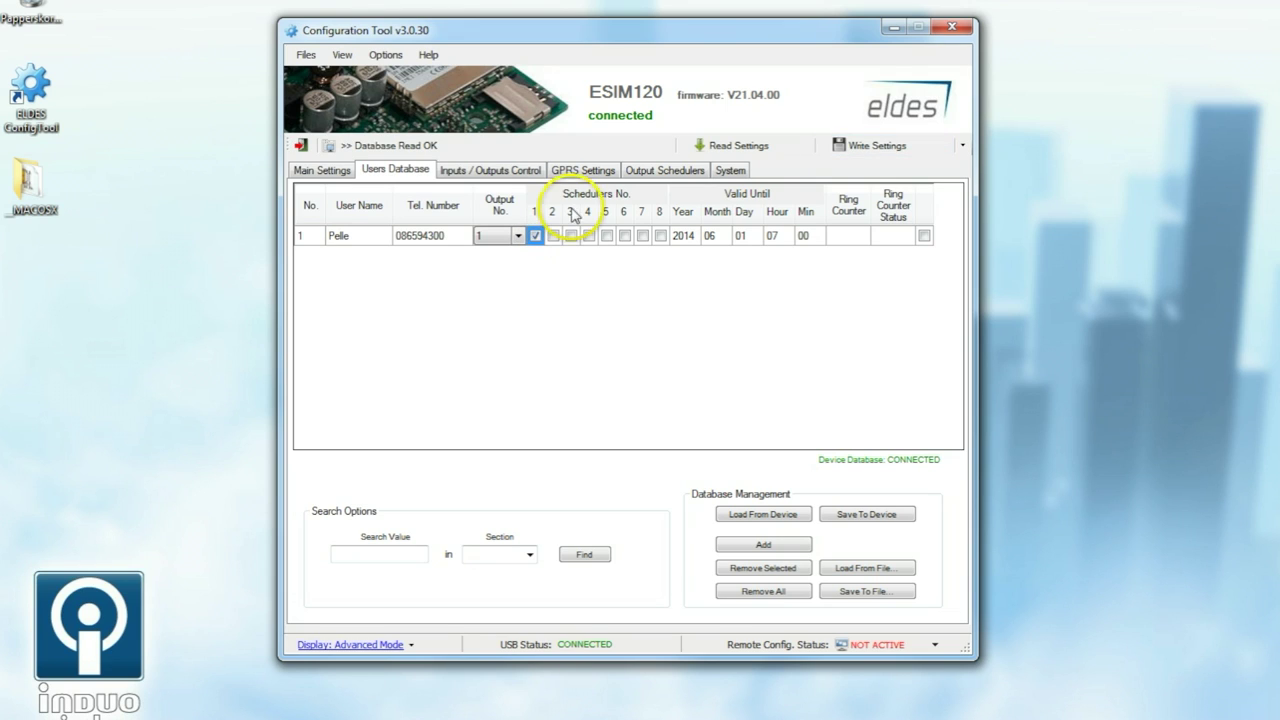
pyautogui.click(655, 169)
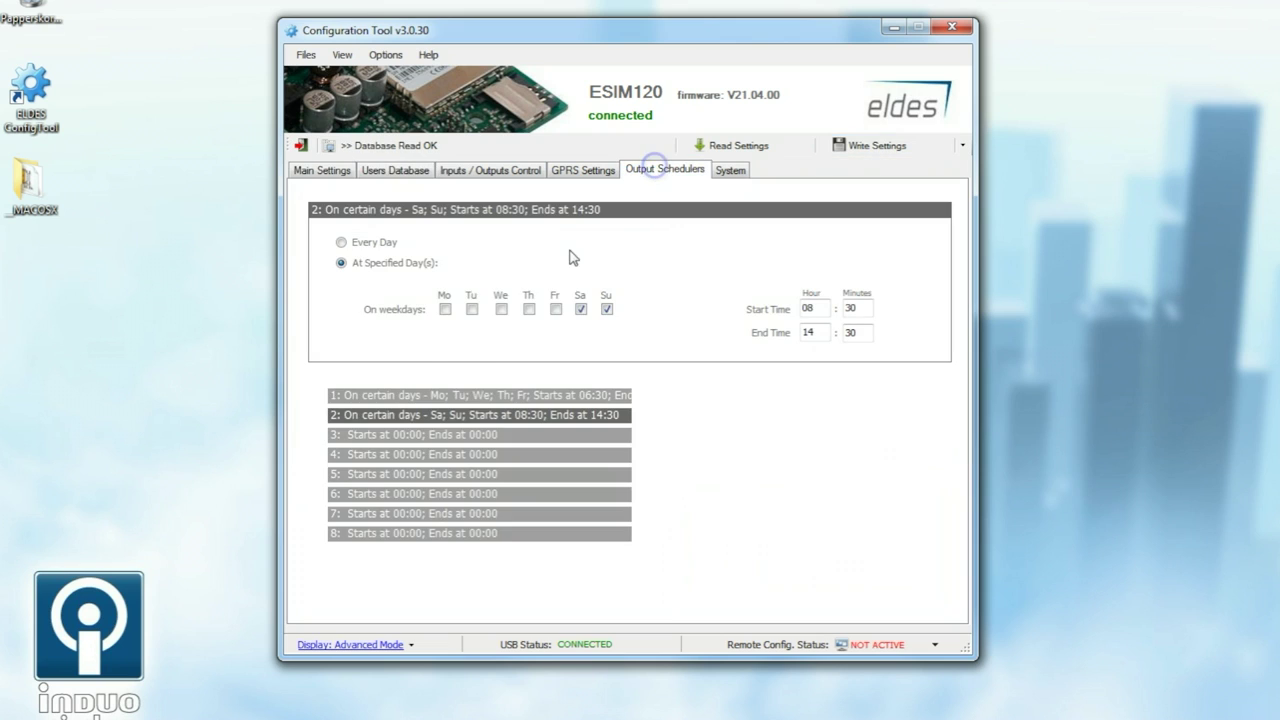
pyautogui.click(445, 395)
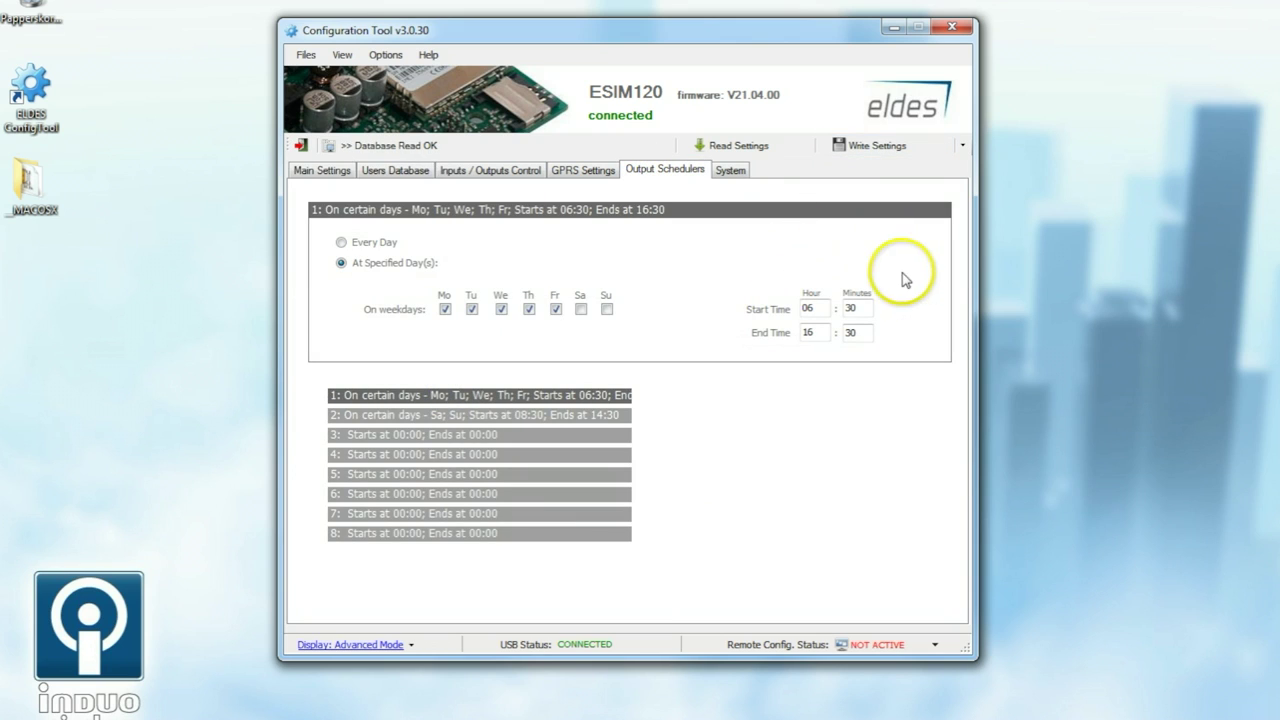
pyautogui.click(393, 172)
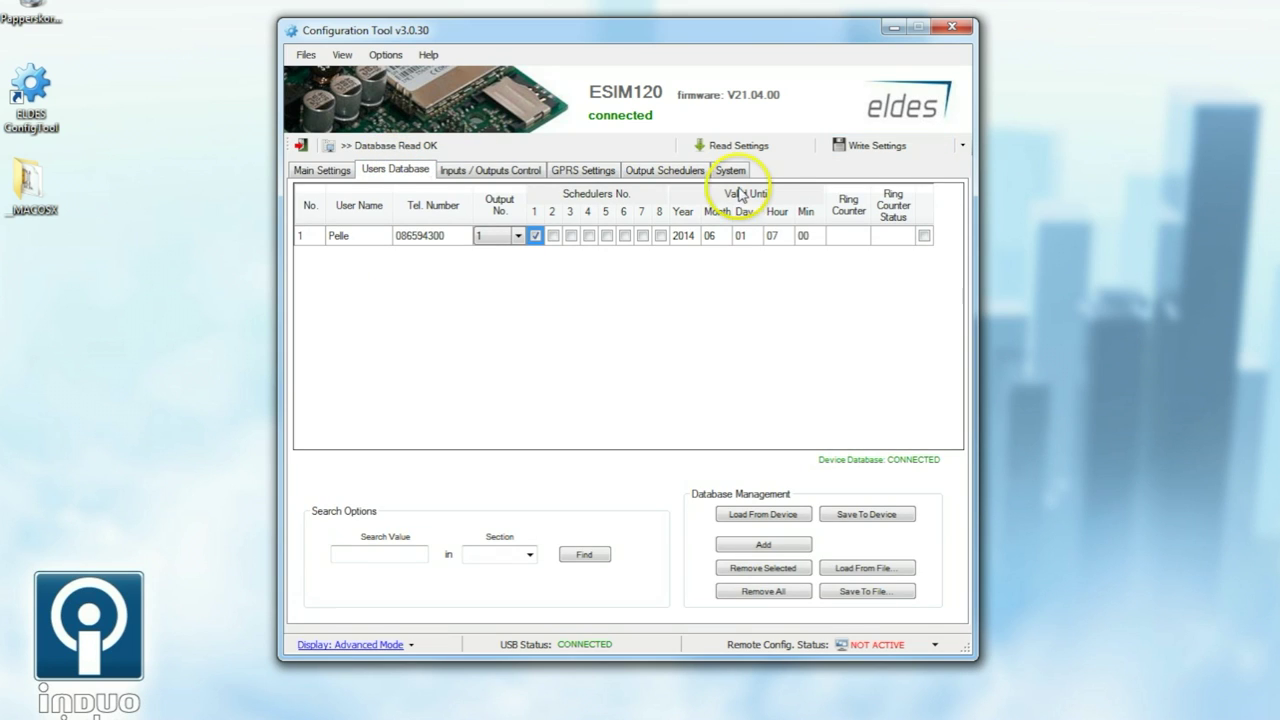
pyautogui.click(884, 150)
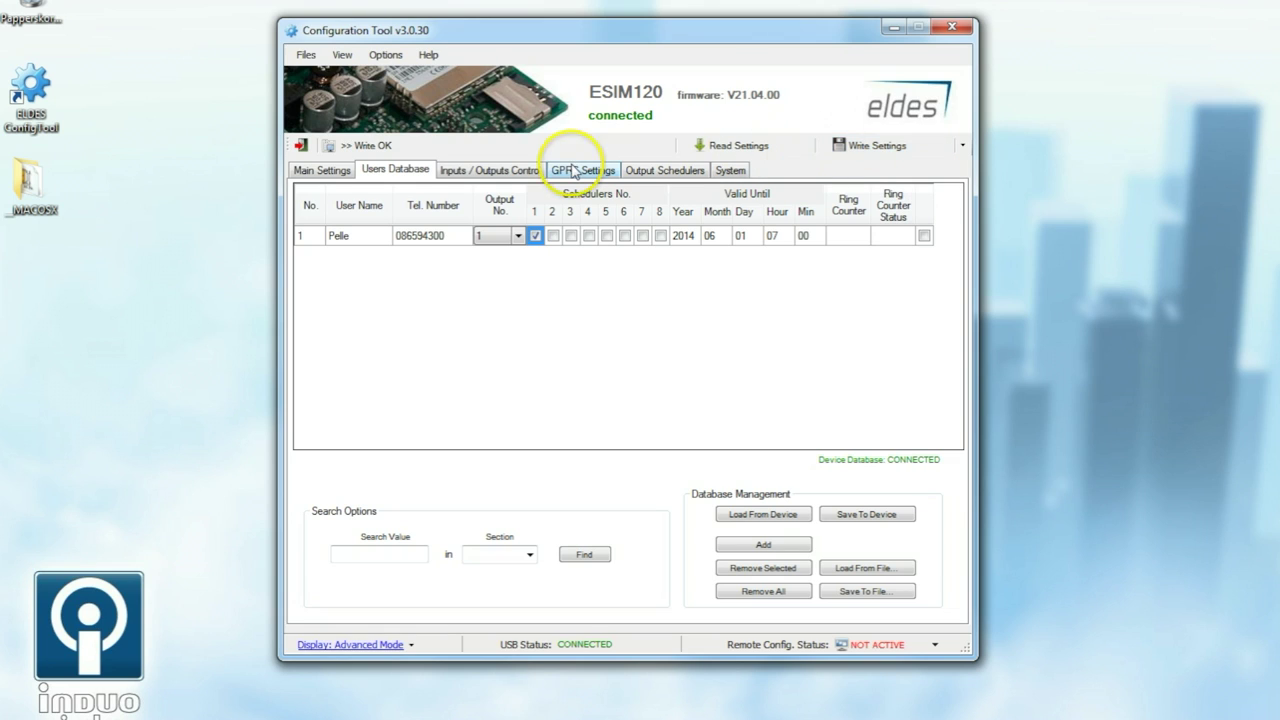
# Step: Review zones Z1 'Oppen' and Z2 'Stängd' and gate outputs Grind 1 and Grind 2
pyautogui.click(479, 171)
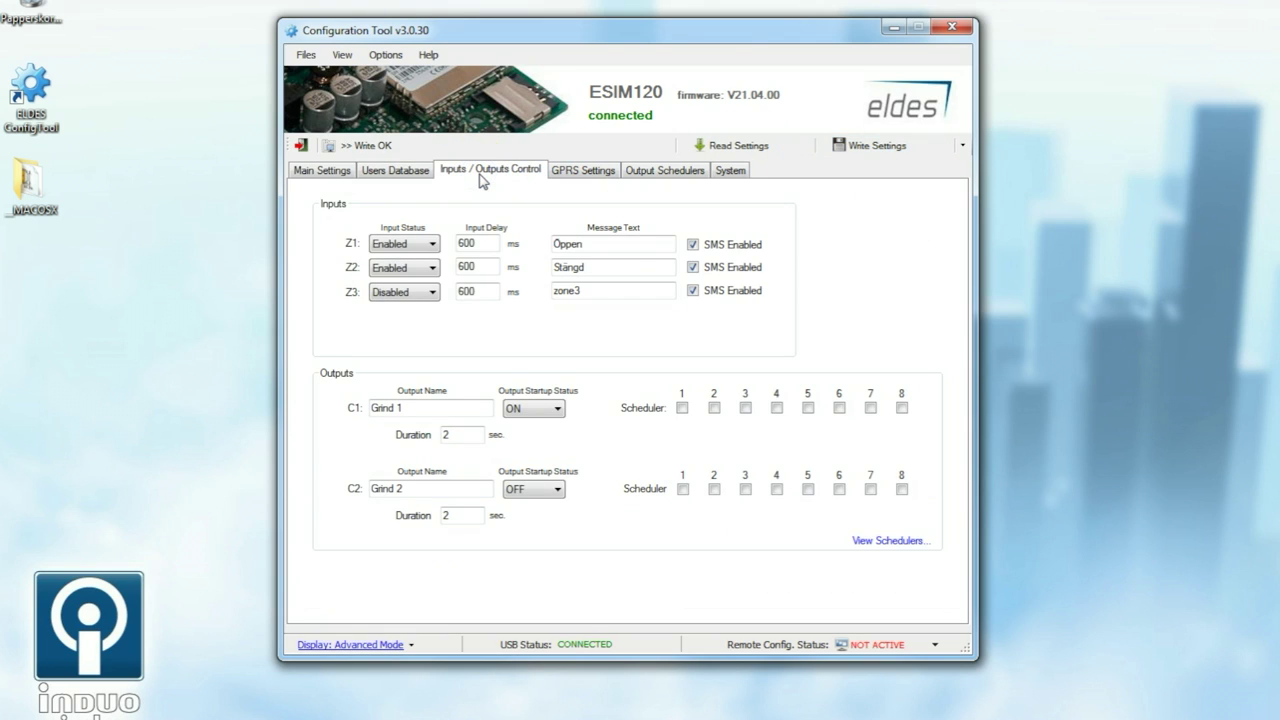
pyautogui.click(463, 252)
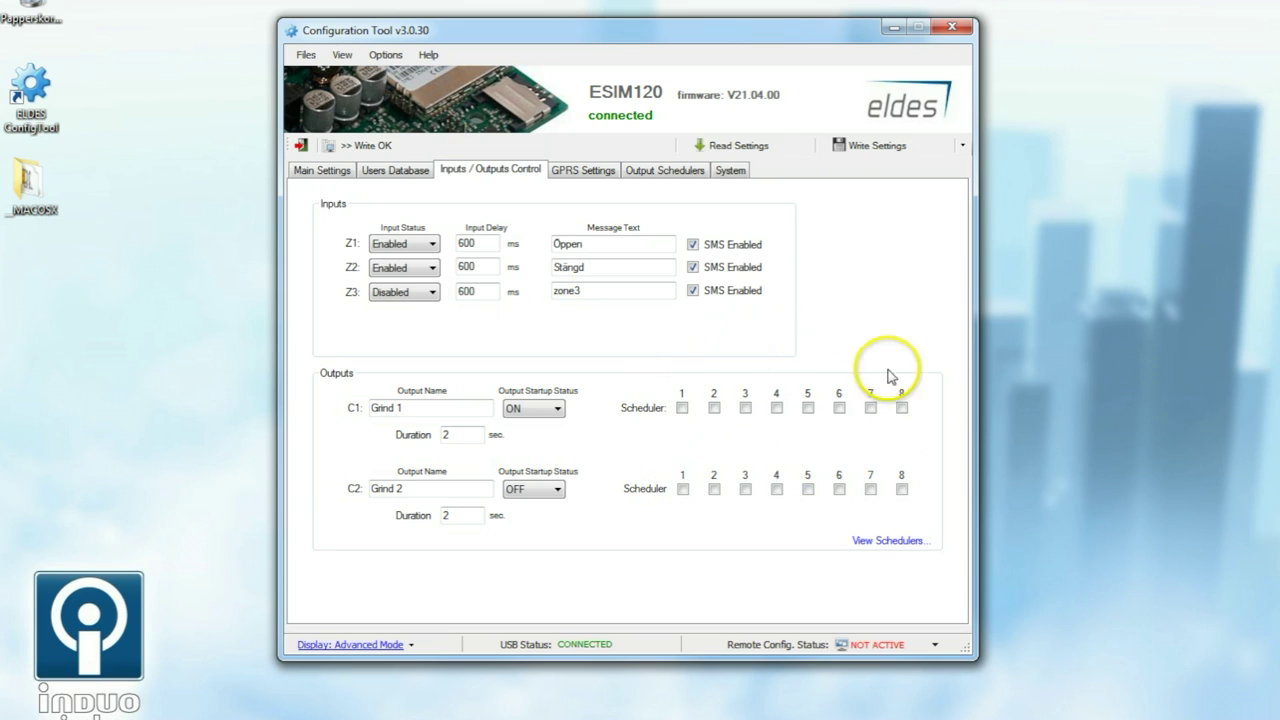
pyautogui.click(392, 172)
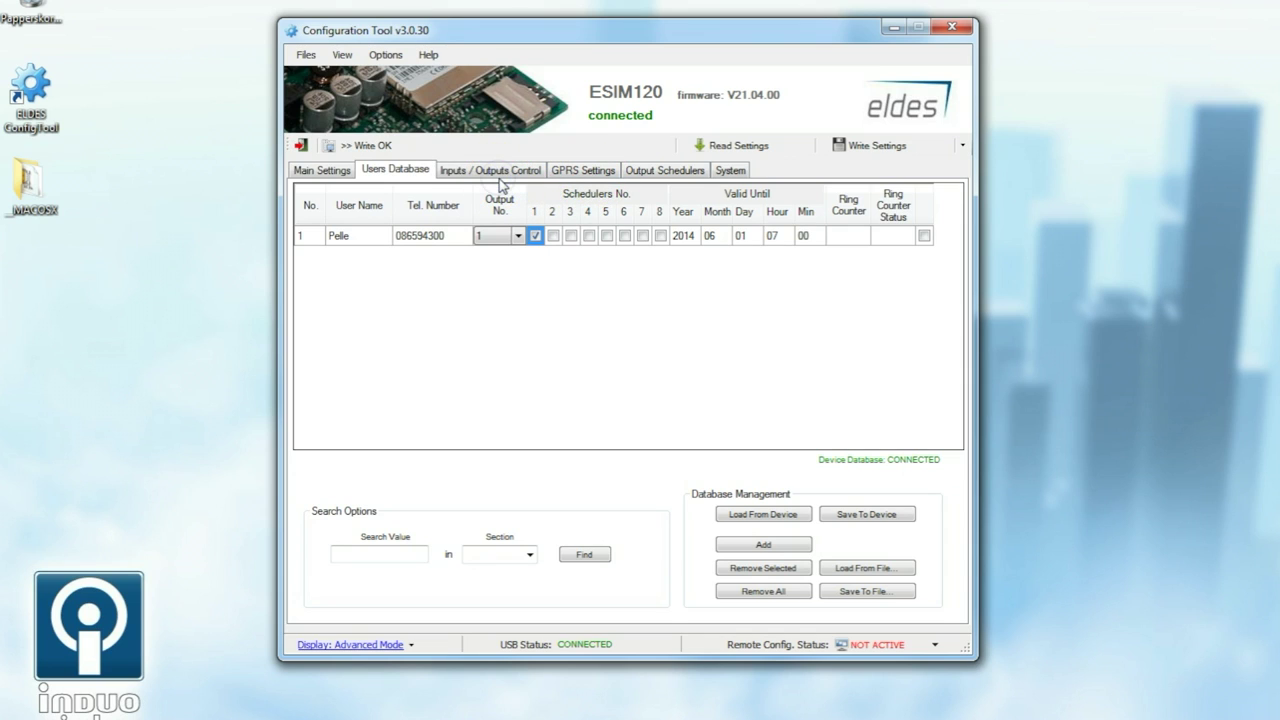
pyautogui.click(499, 179)
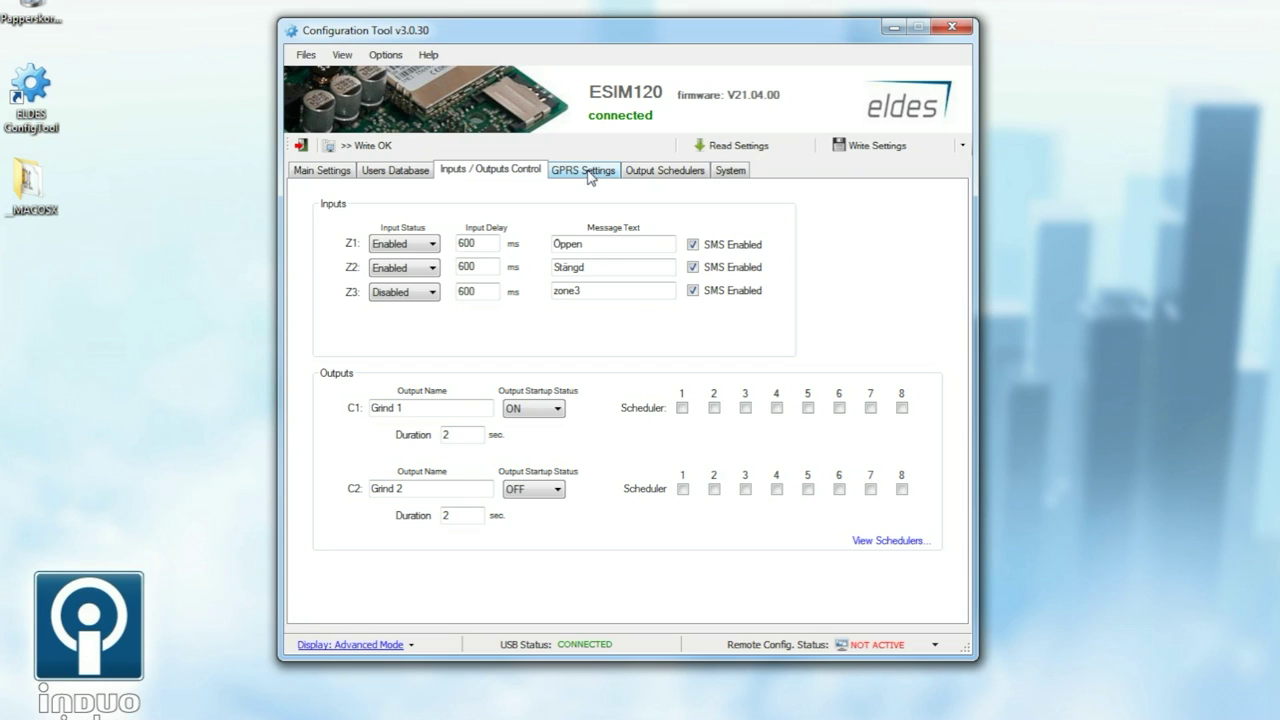
# Step: Select the online.telia.se APN in GPRS Settings, then view the System settings
pyautogui.click(587, 172)
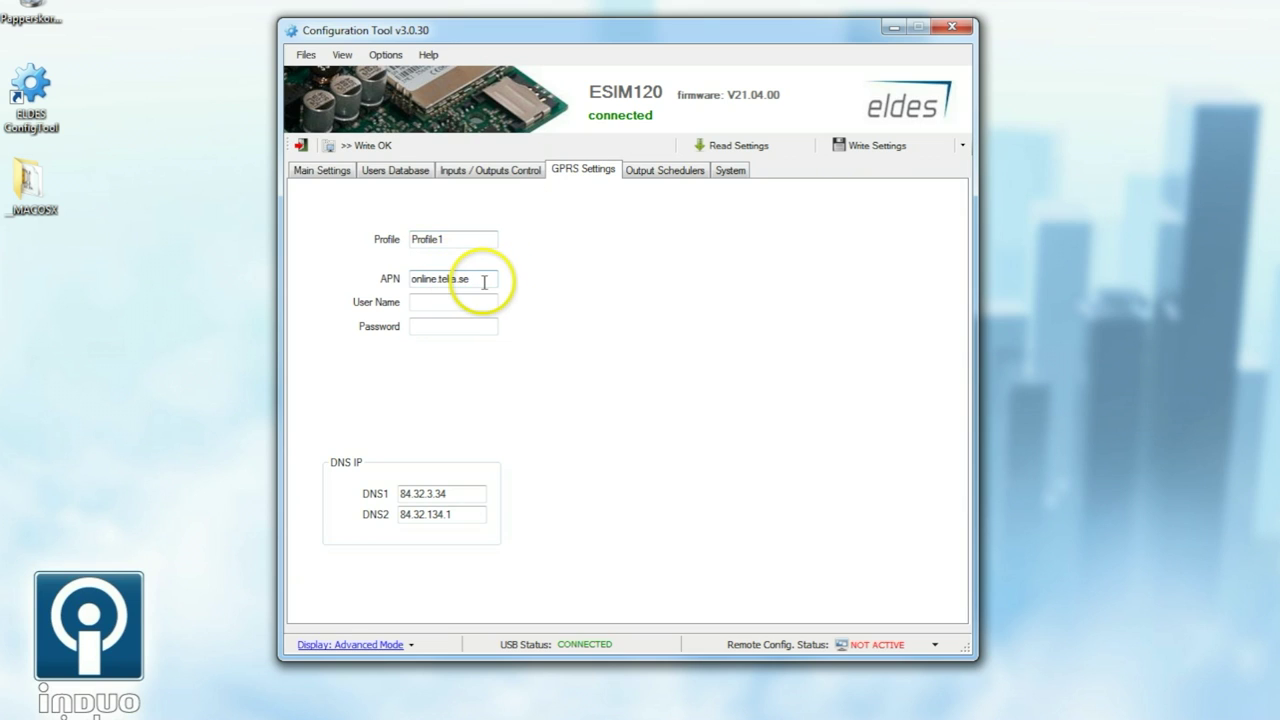
pyautogui.moveTo(484, 282); pyautogui.dragTo(391, 277)
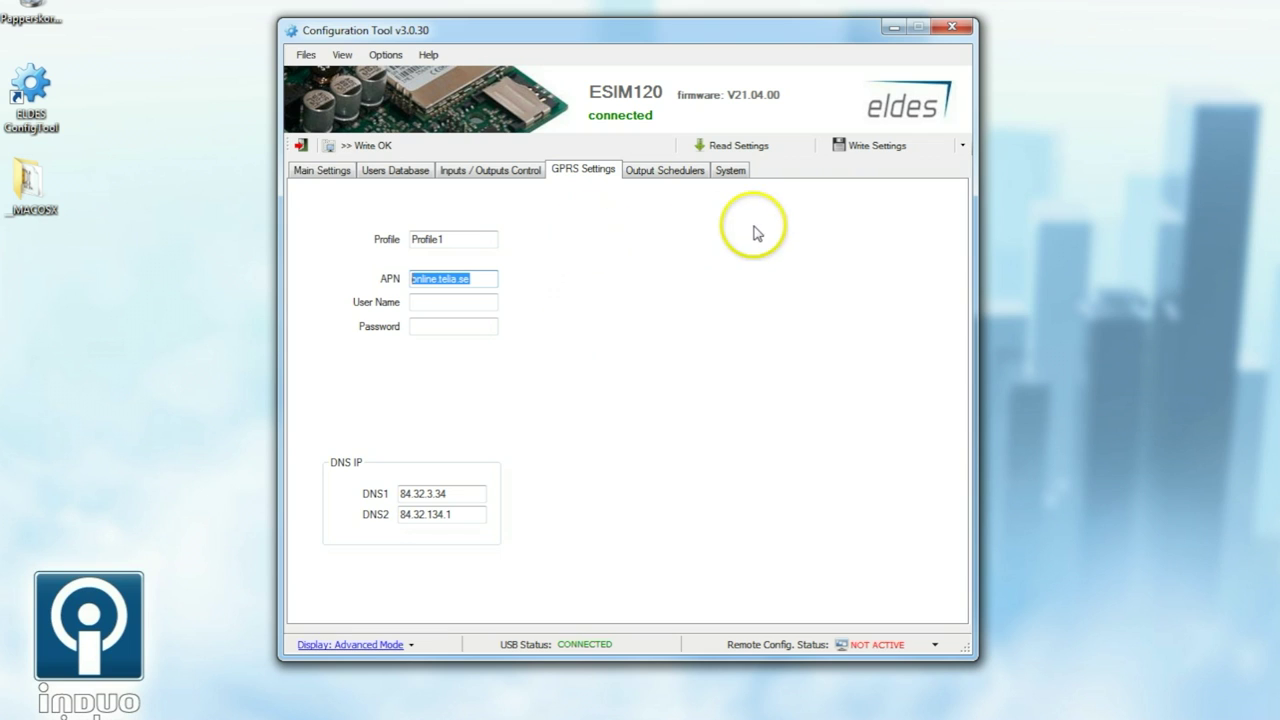
pyautogui.click(733, 176)
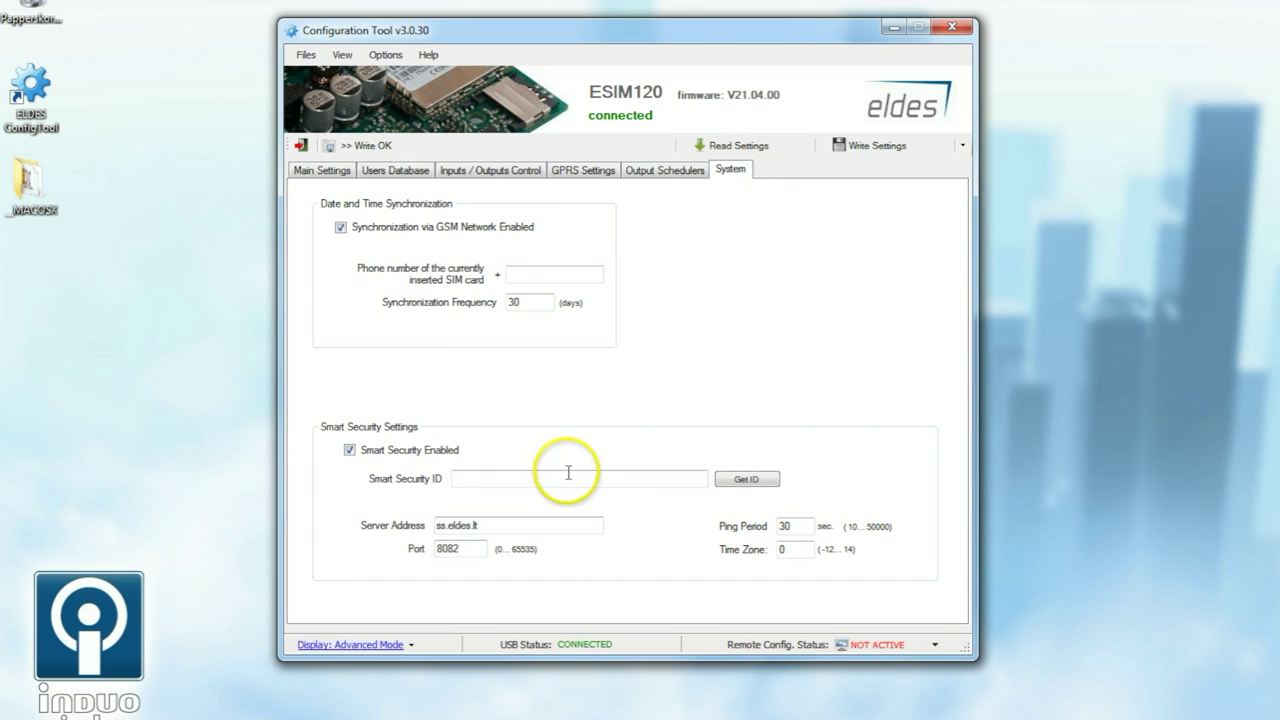
# Step: Fetch and select the Smart Security ID, write settings to the ESIM120, and close the tool
pyautogui.click(752, 481)
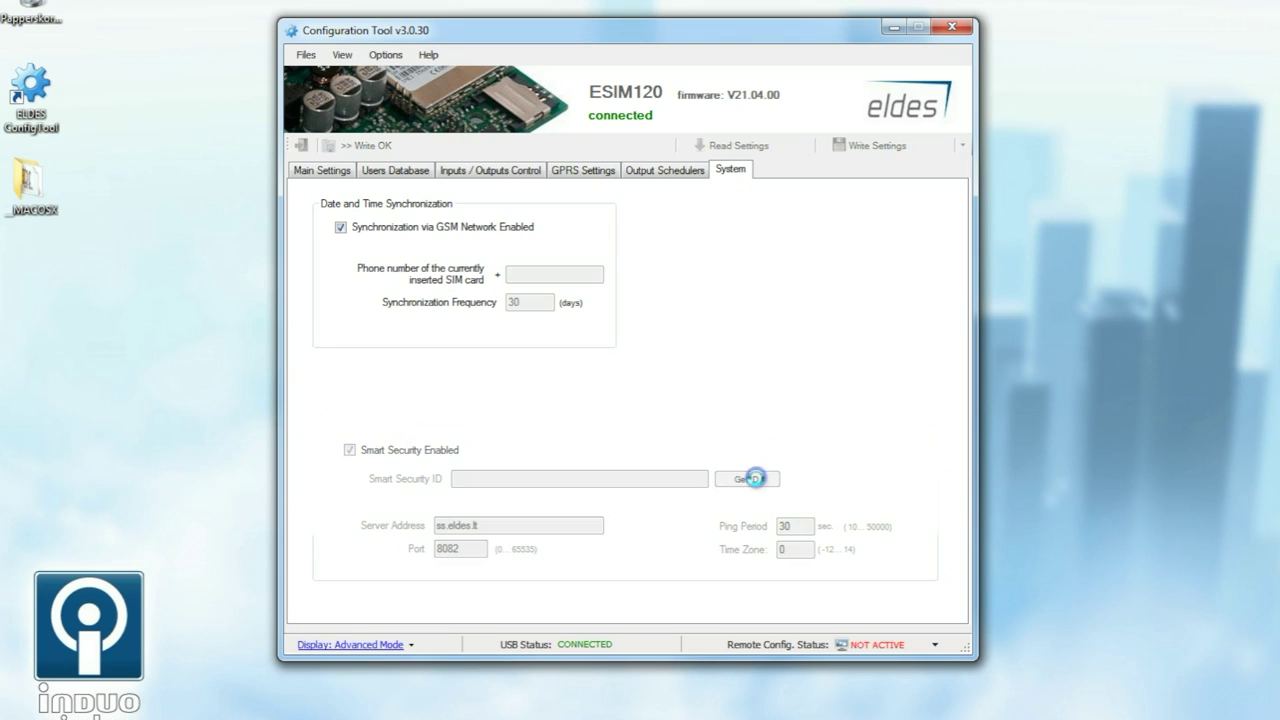
pyautogui.moveTo(672, 480); pyautogui.dragTo(405, 487)
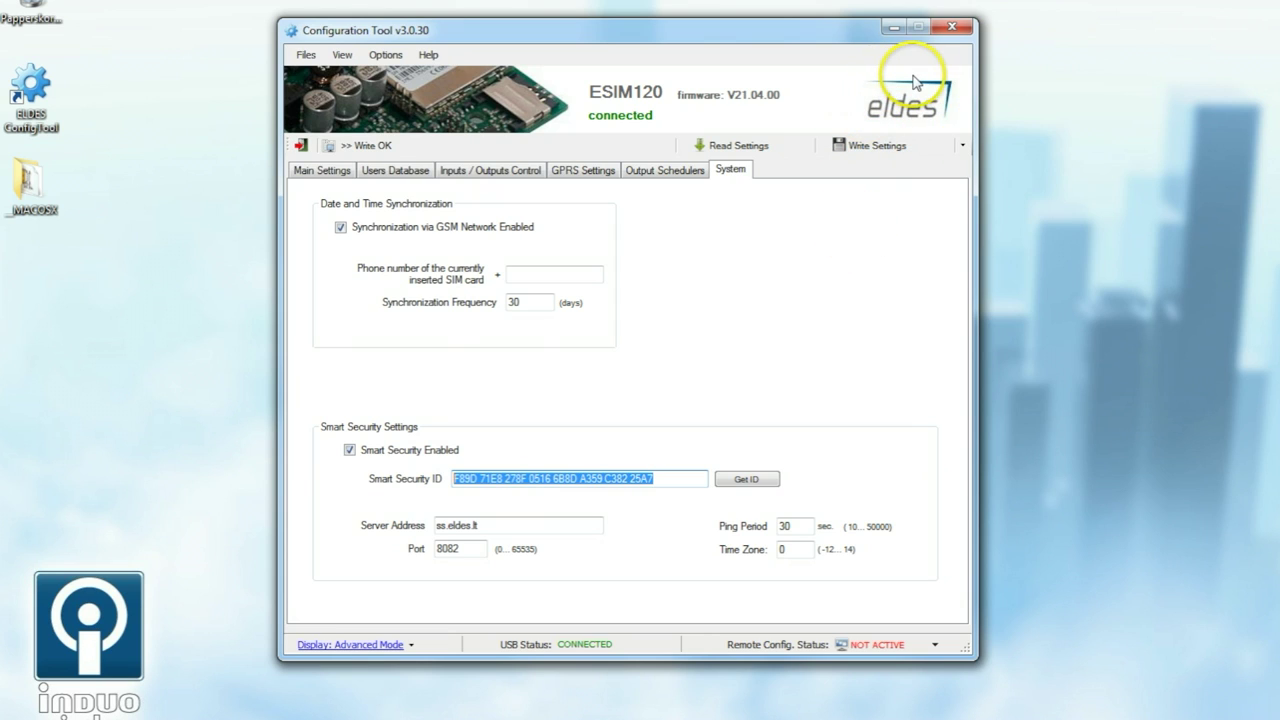
pyautogui.click(869, 151)
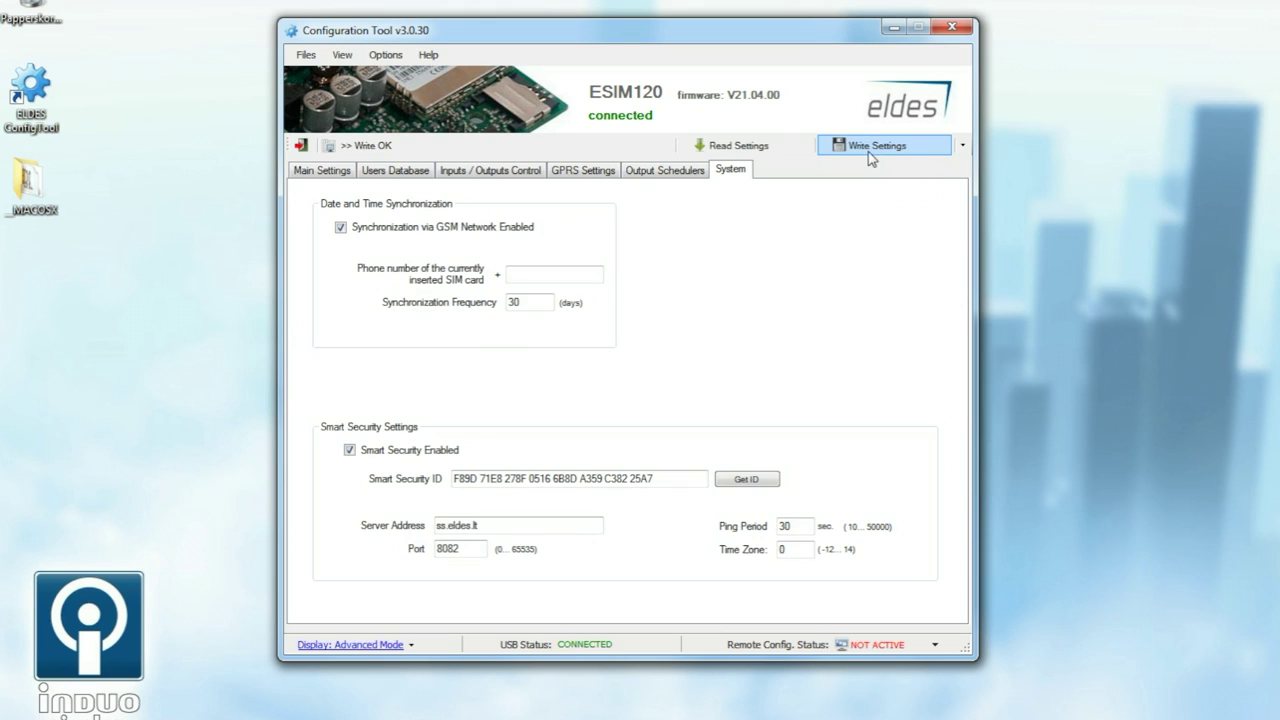
pyautogui.click(946, 26)
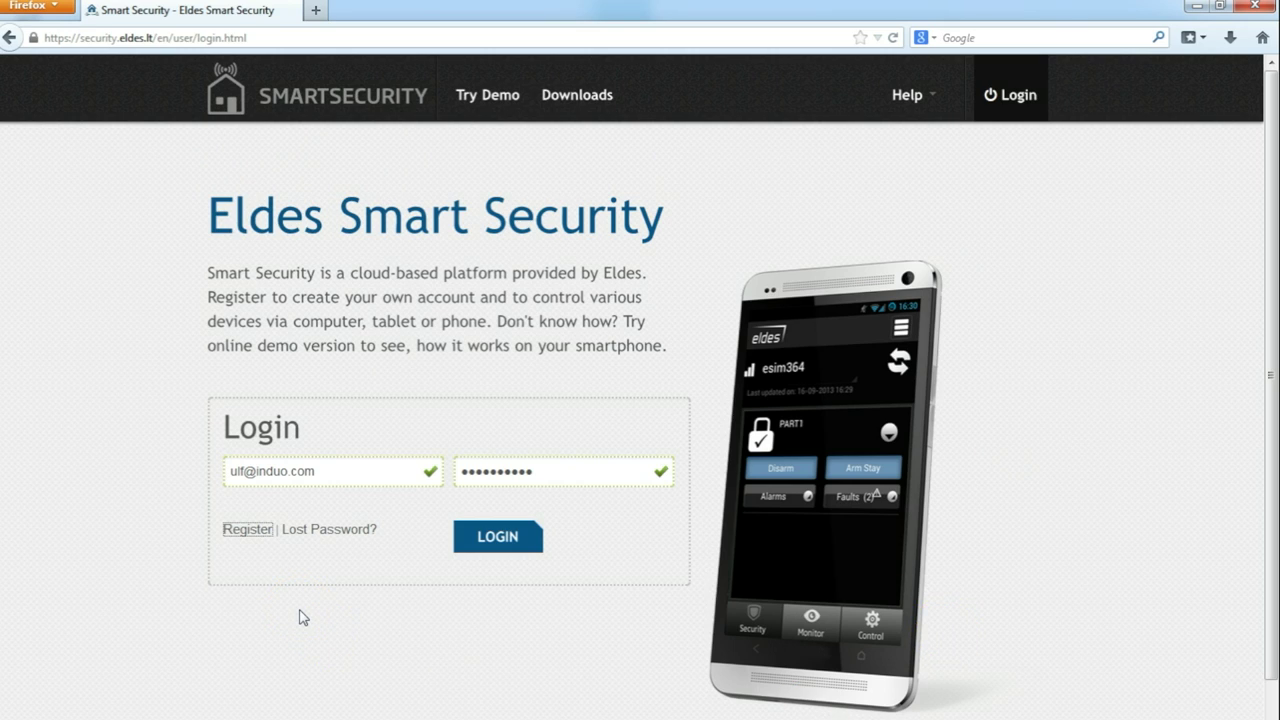
# Step: Log in to Eldes Smart Security and open the Add Device form
pyautogui.click(512, 536)
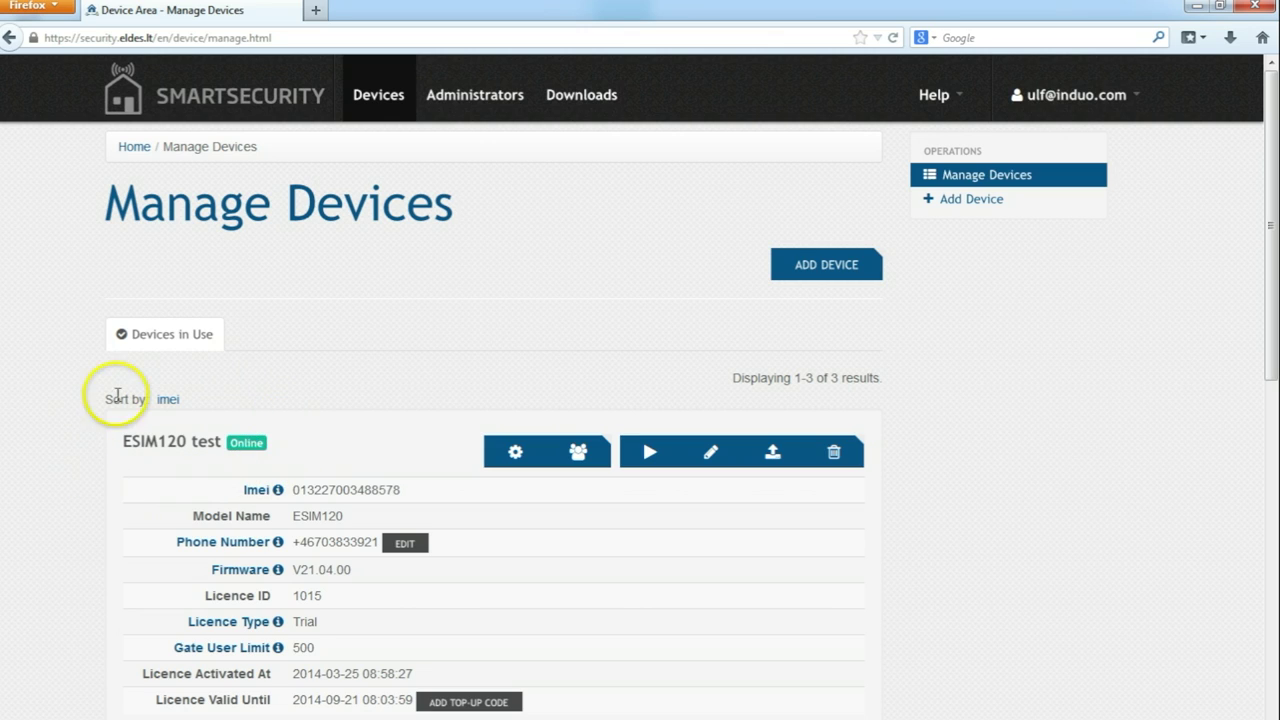
pyautogui.click(800, 266)
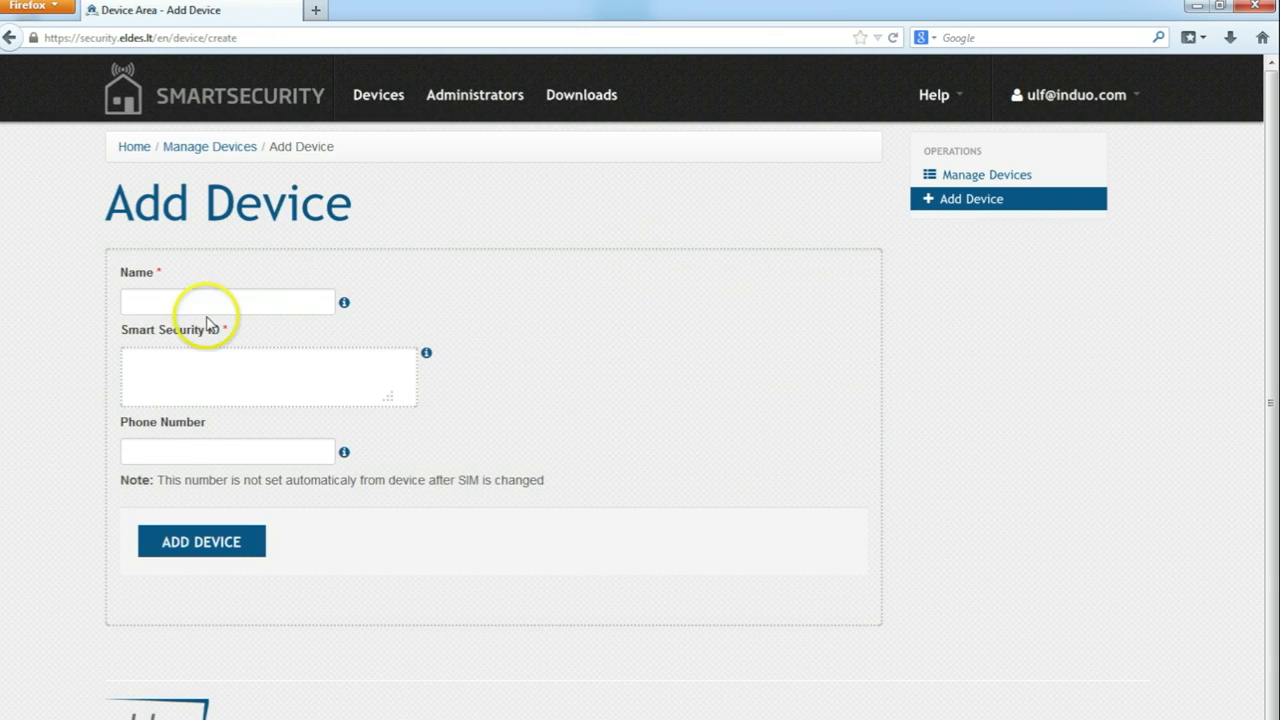
pyautogui.click(205, 301)
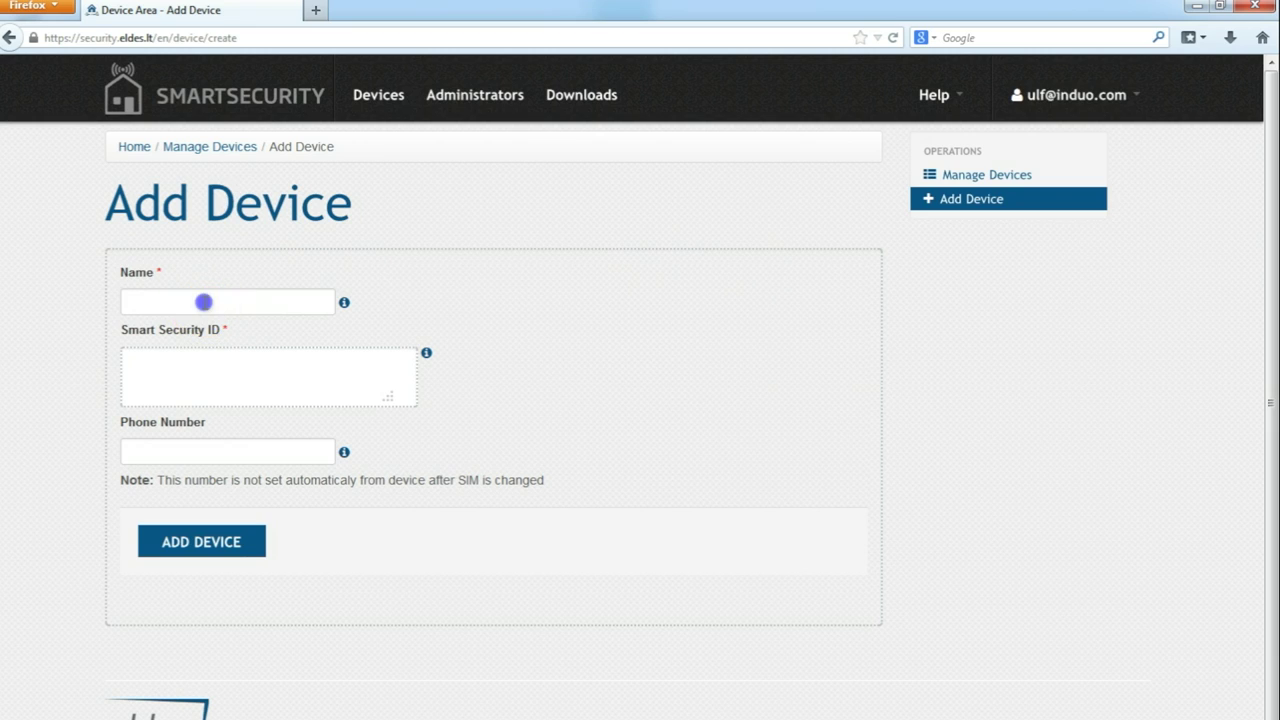
pyautogui.click(194, 371)
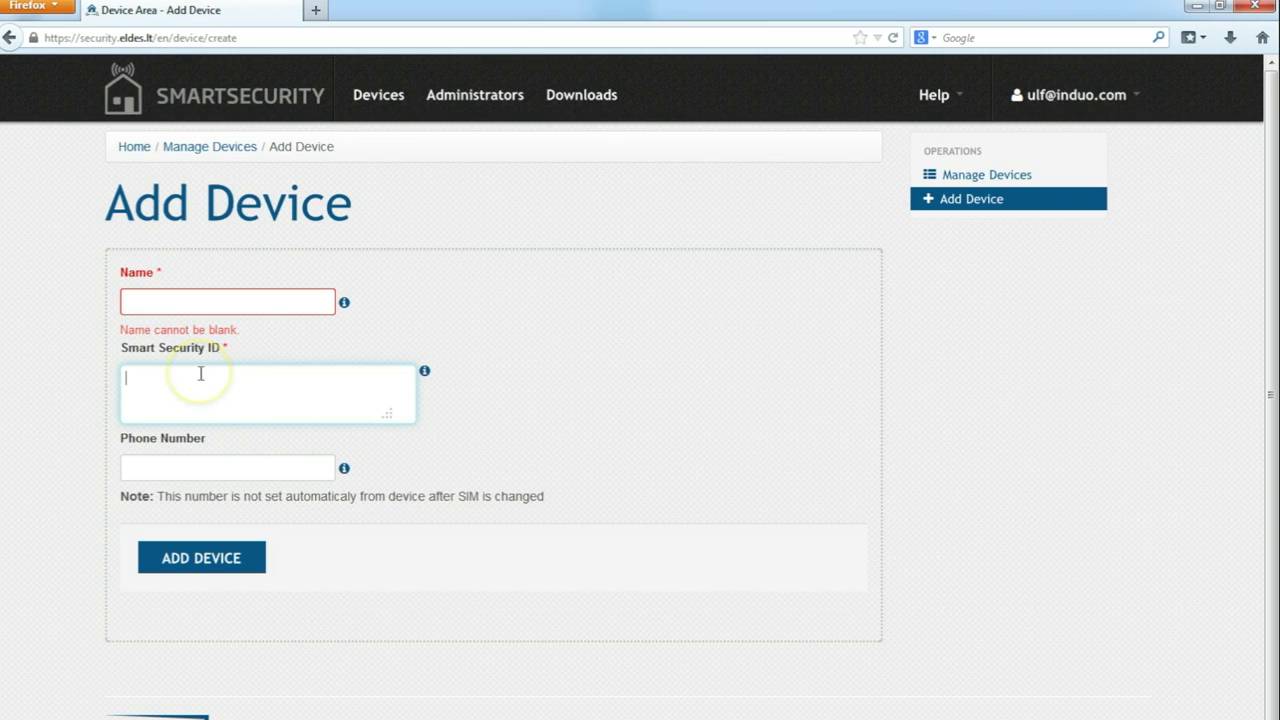
pyautogui.click(203, 400)
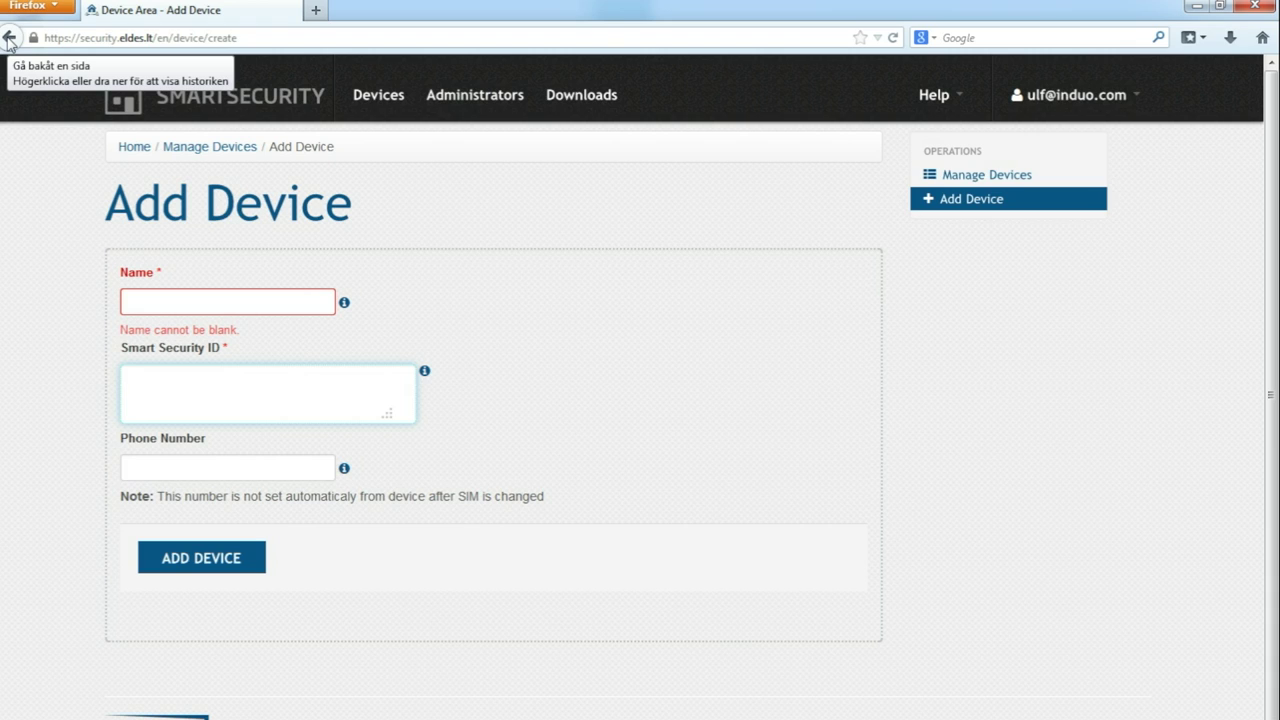
pyautogui.click(8, 38)
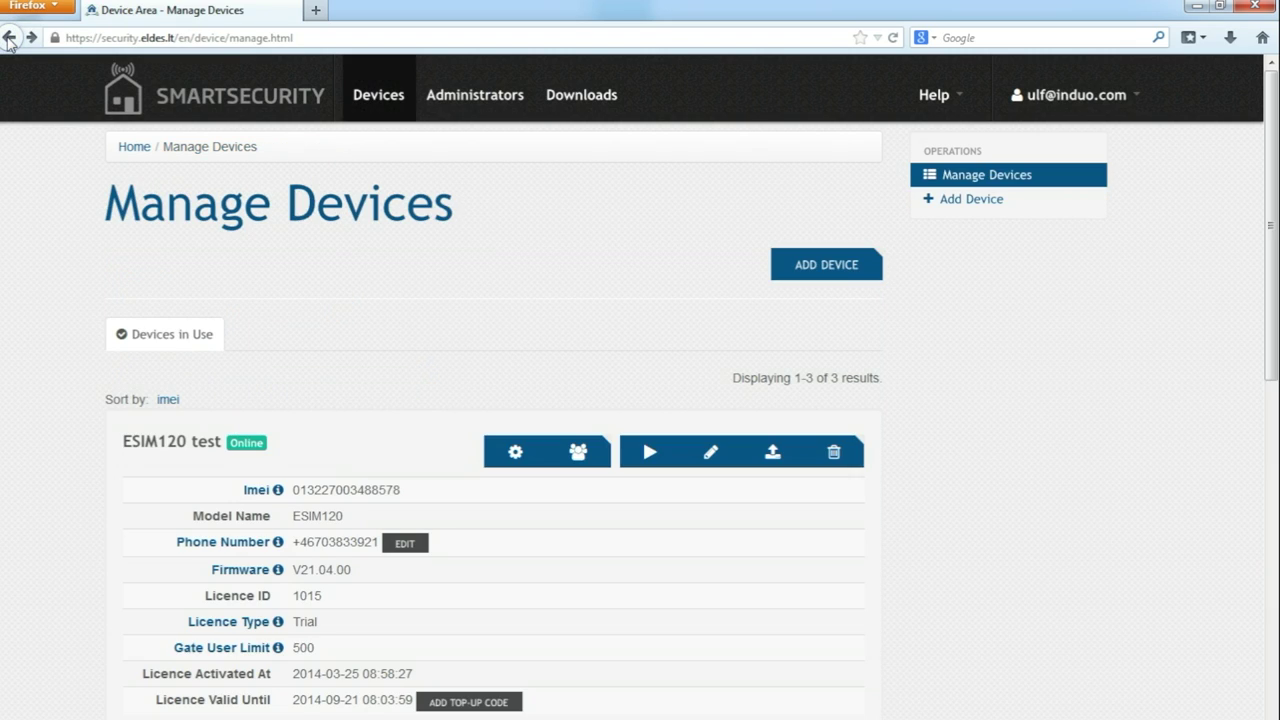
# Step: Return to Manage Devices, configure ESIM120 test, and show its Users Database
pyautogui.click(578, 220)
pyautogui.click(516, 455)
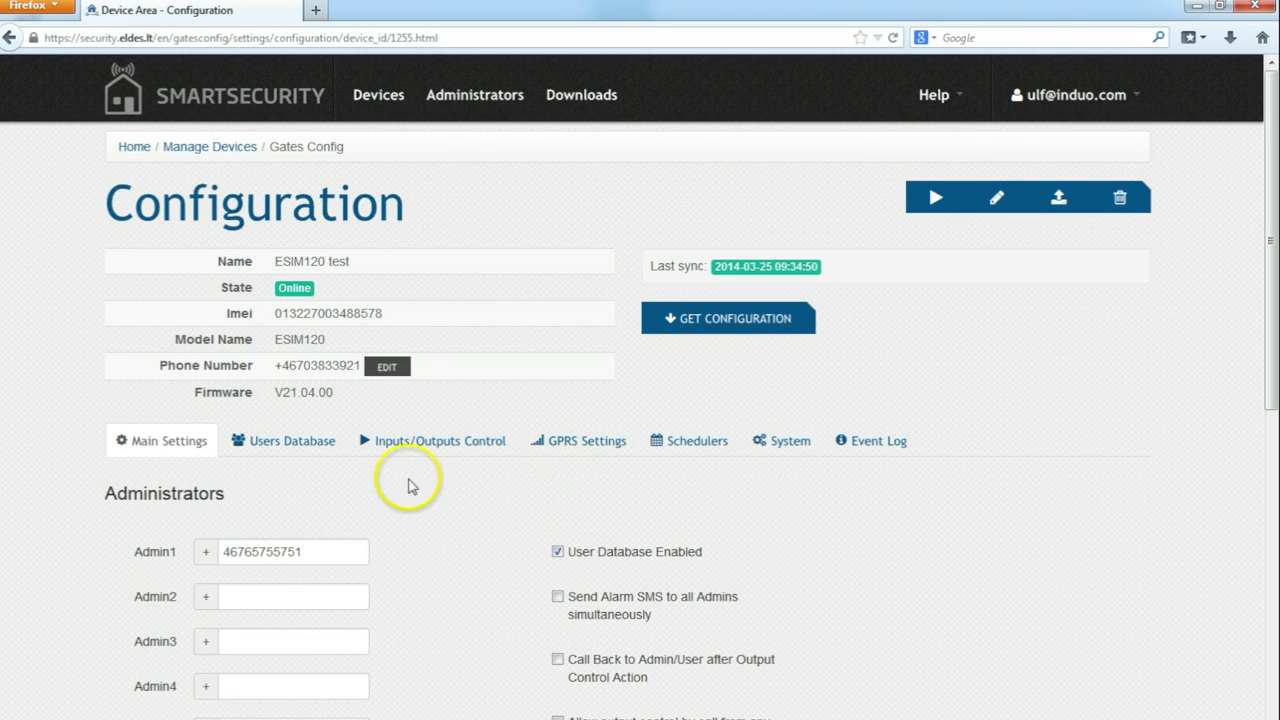
pyautogui.scroll(-10, 408, 486)
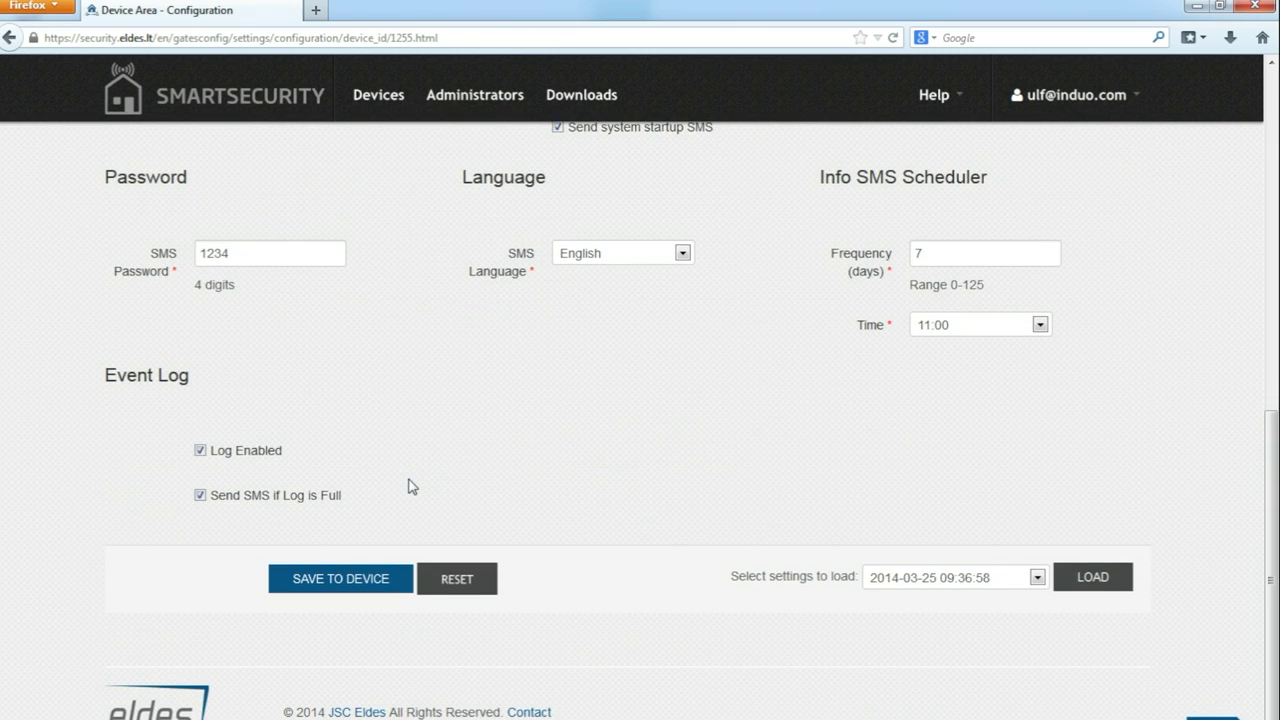
pyautogui.scroll(12, 408, 486)
pyautogui.click(297, 445)
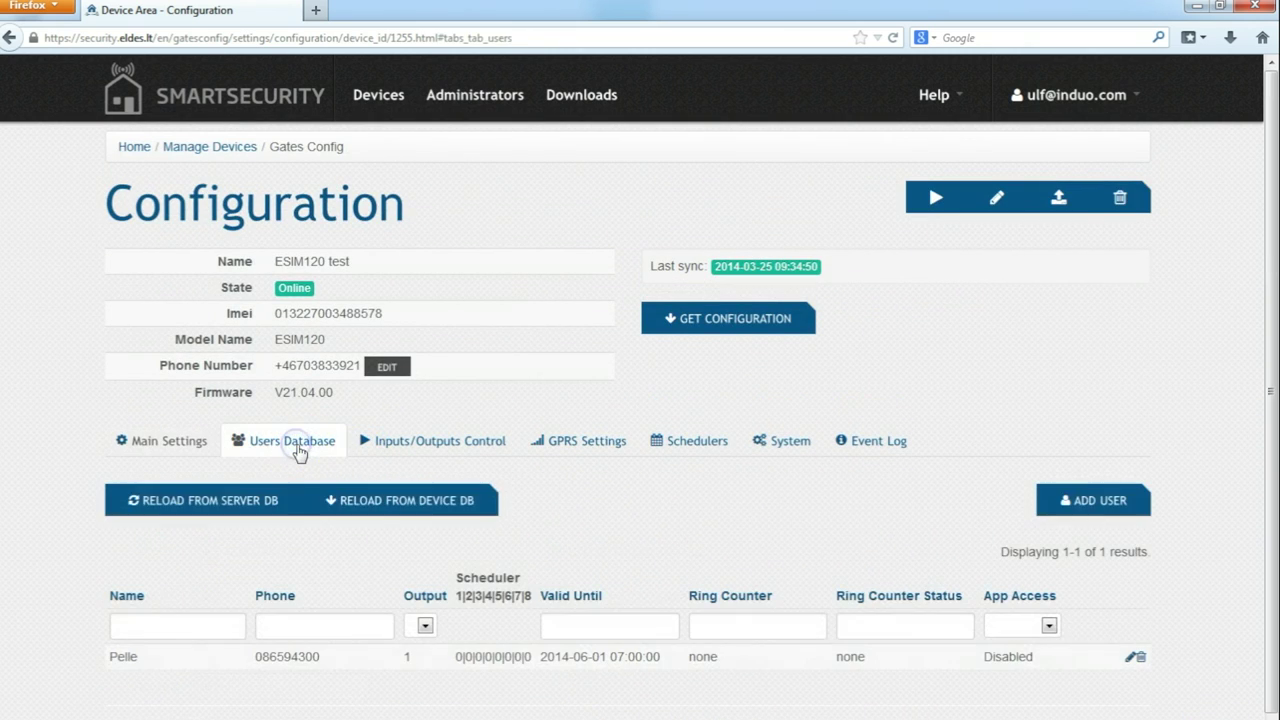
# Step: Edit the device's only user and set App Access to Enabled
pyautogui.scroll(-1, 631, 512)
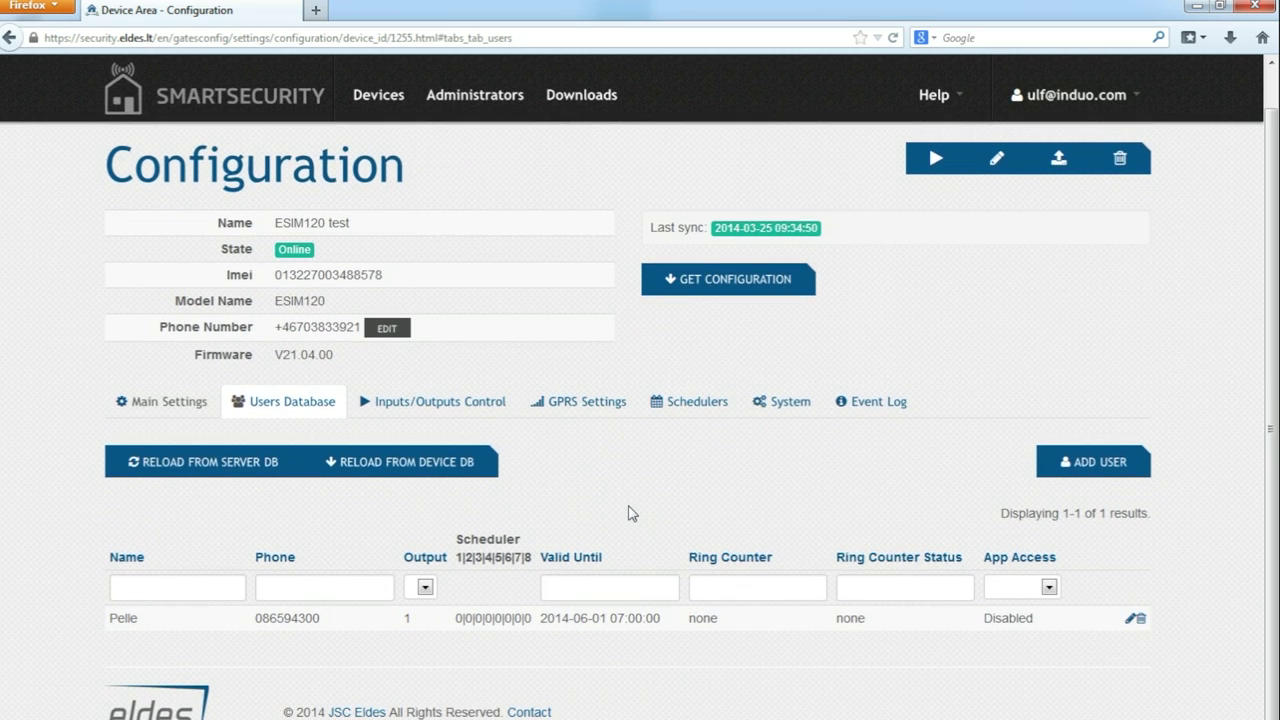
pyautogui.click(122, 622)
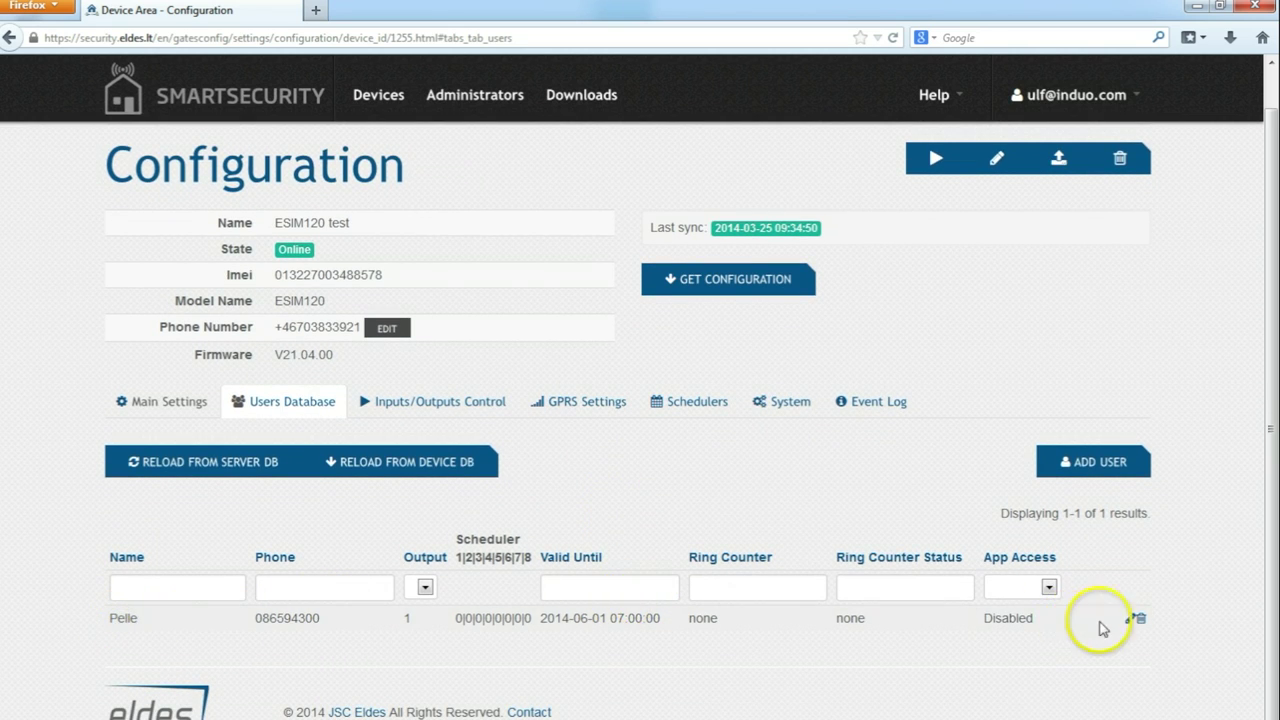
pyautogui.click(1132, 620)
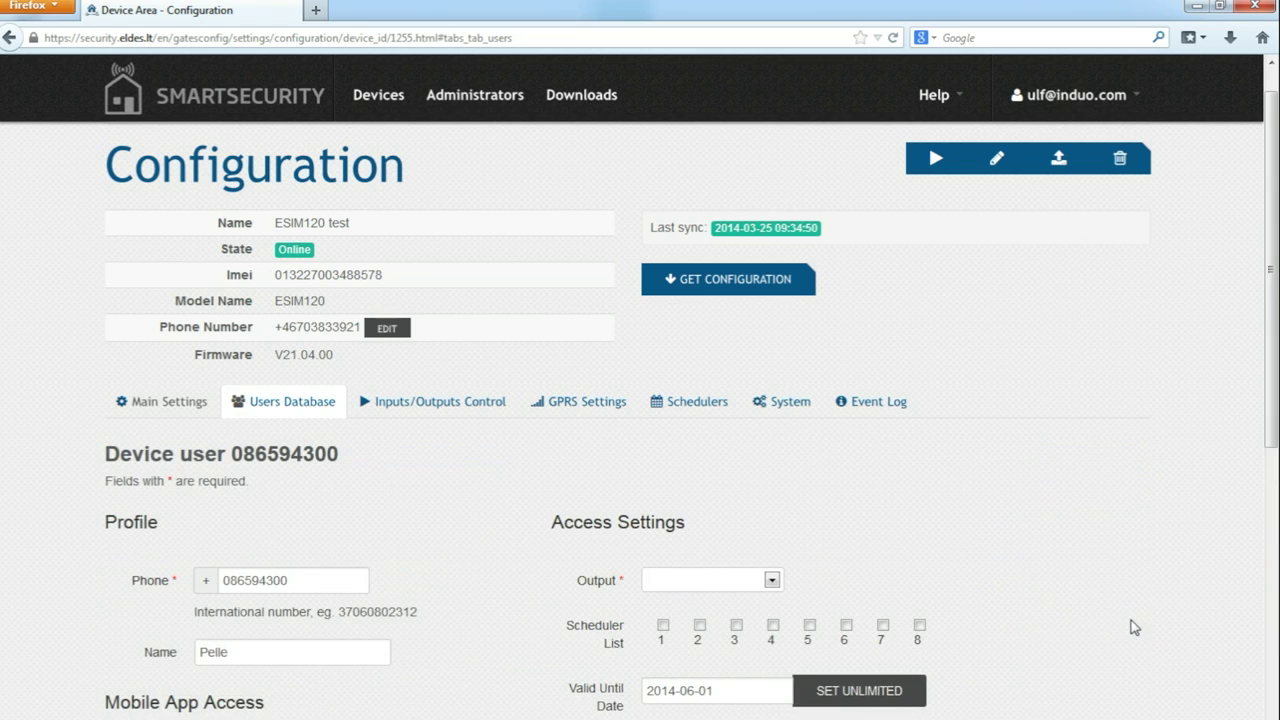
pyautogui.scroll(-5, 1134, 627)
pyautogui.scroll(5, 1134, 627)
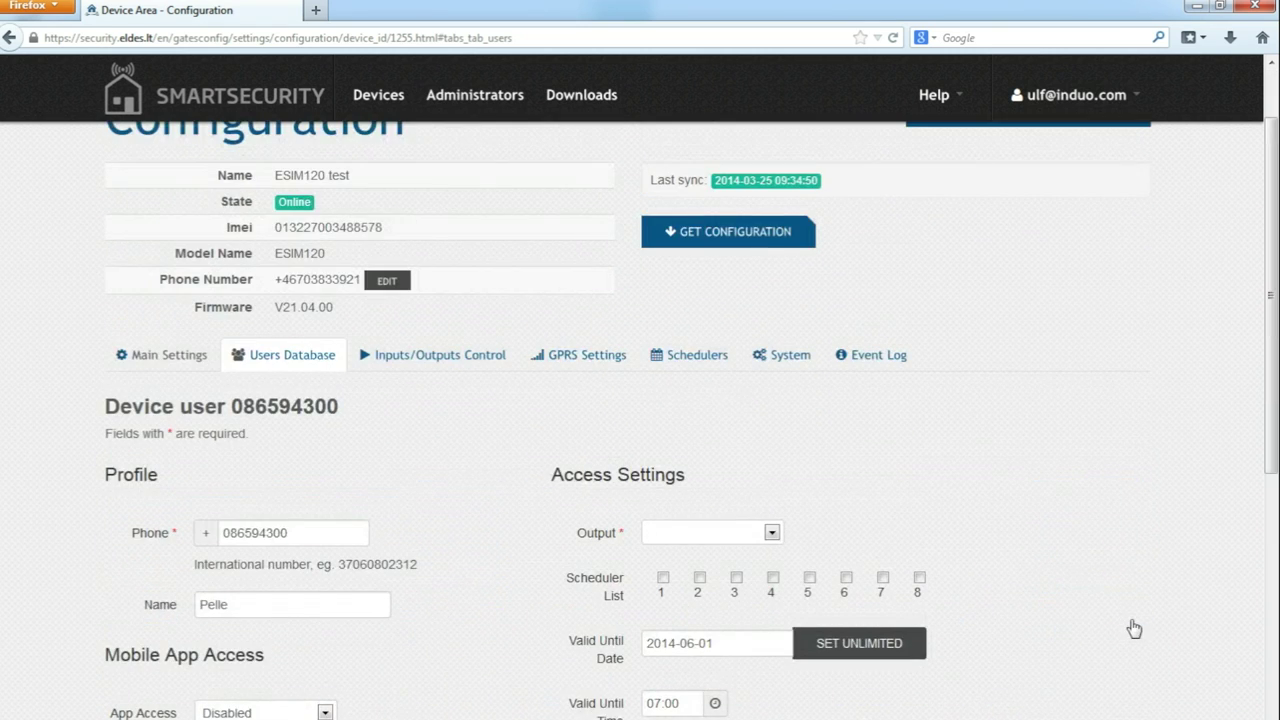
pyautogui.click(323, 711)
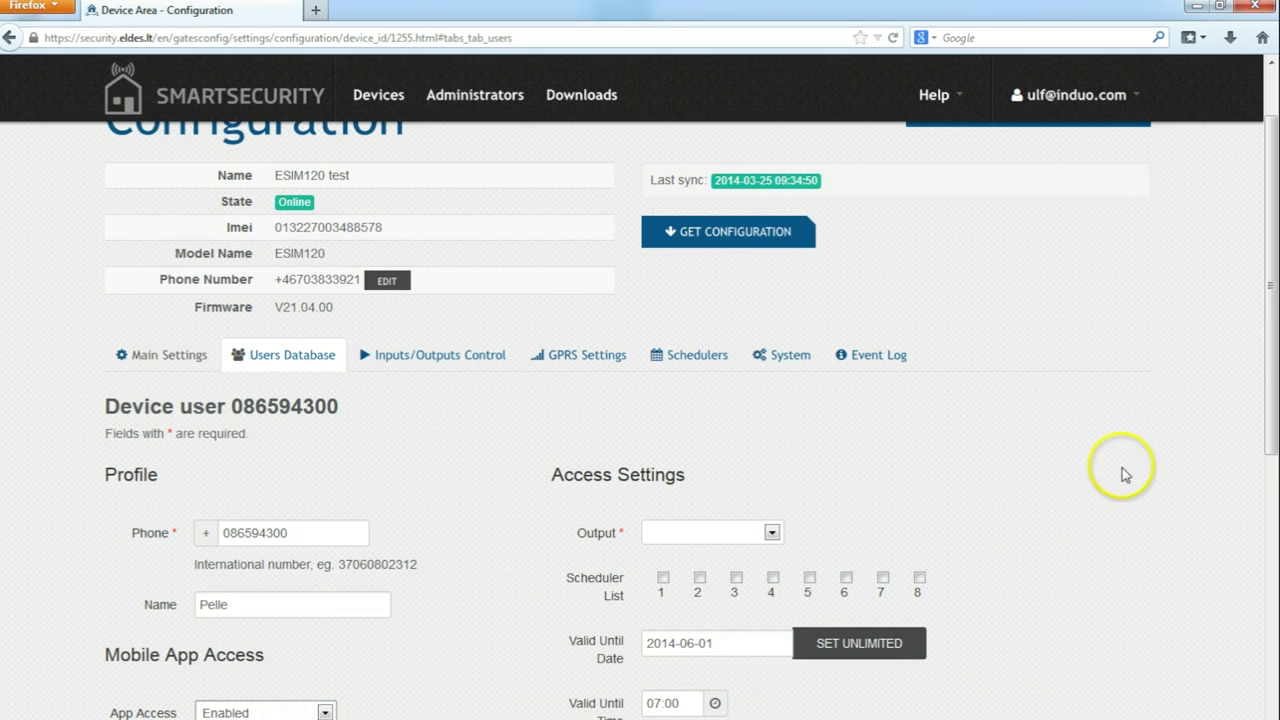
pyautogui.moveTo(1277, 337); pyautogui.dragTo(1275, 420)
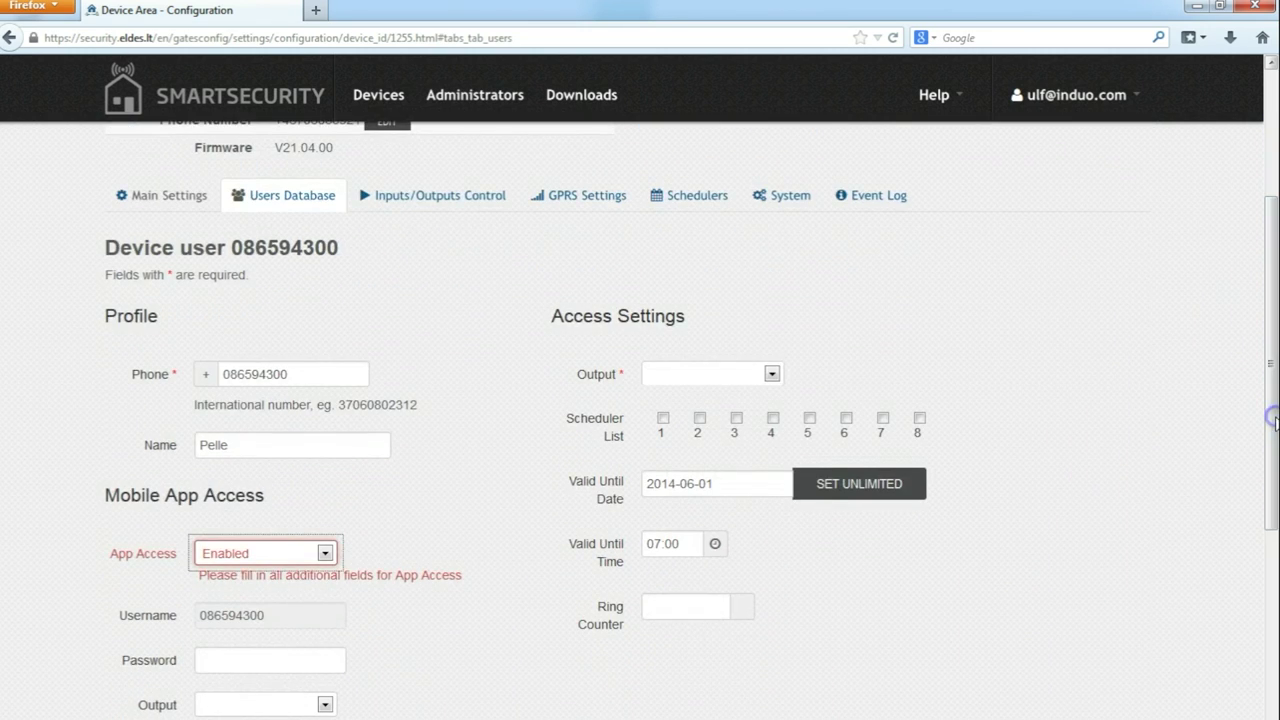
# Step: Enter an app password of at least 6 characters and pick the app access output
pyautogui.click(263, 651)
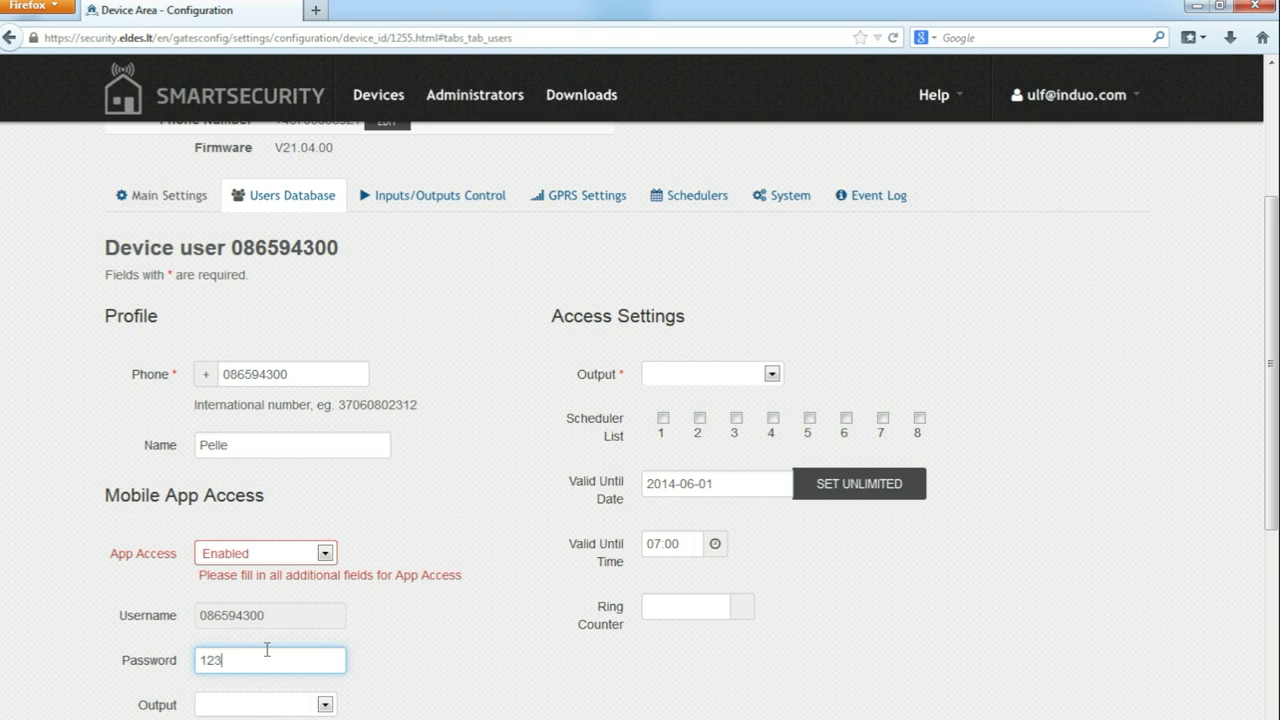
pyautogui.click(326, 704)
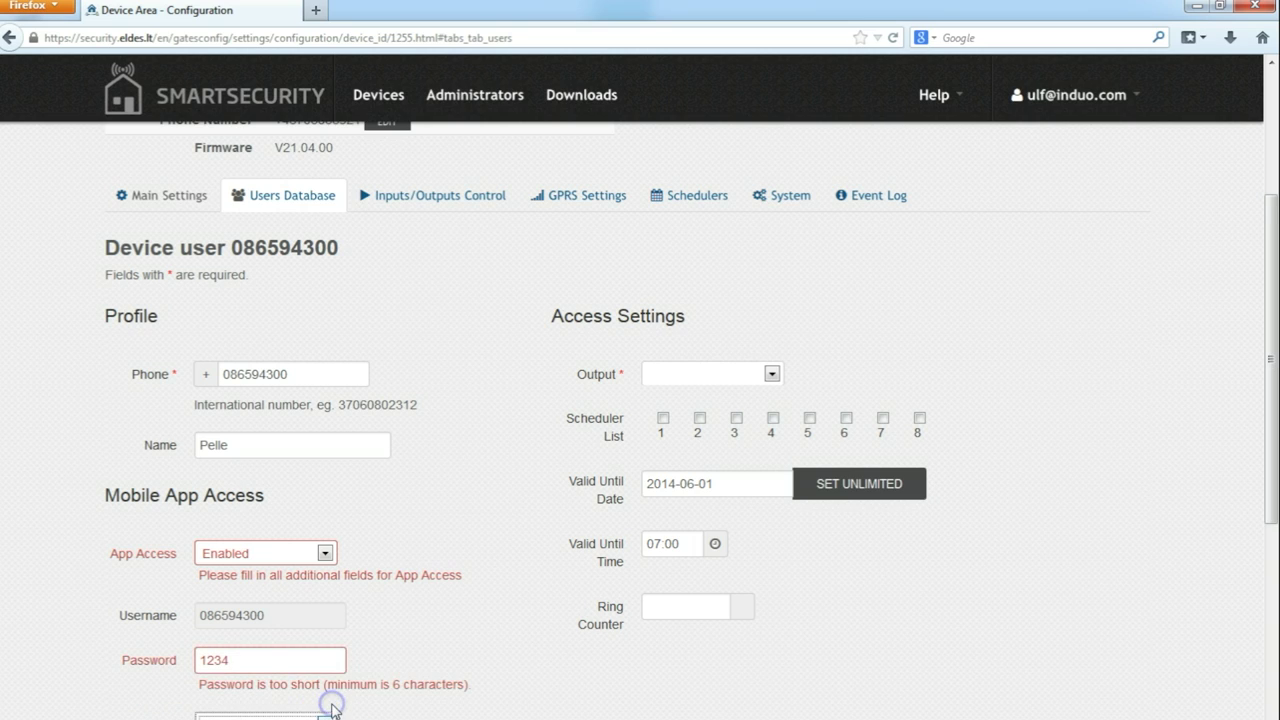
pyautogui.click(266, 657)
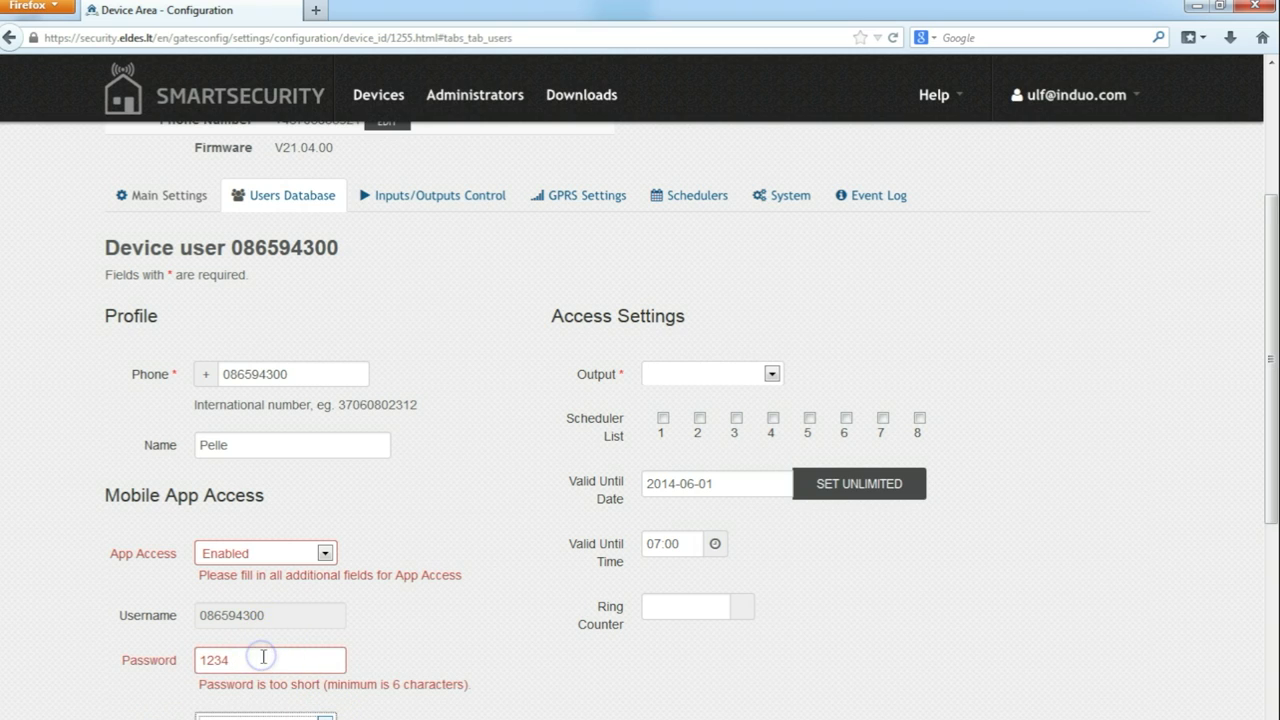
pyautogui.click(261, 657)
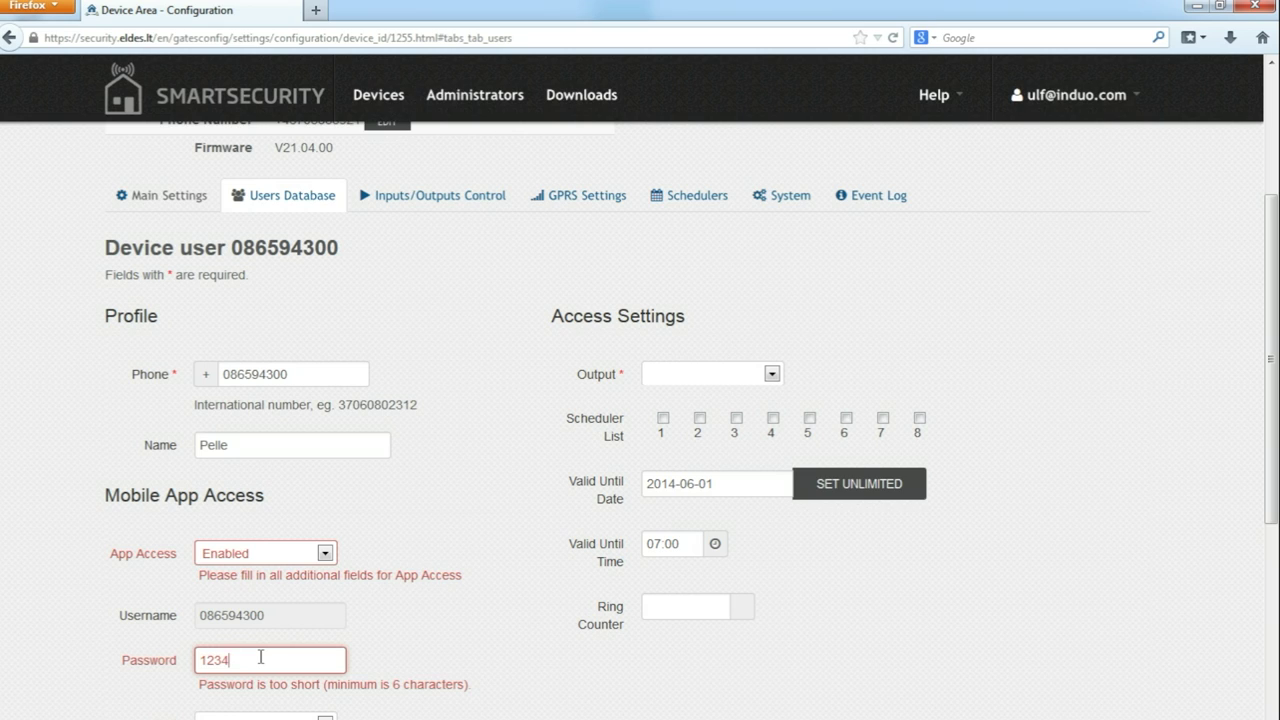
pyautogui.write('56')
pyautogui.click(279, 642)
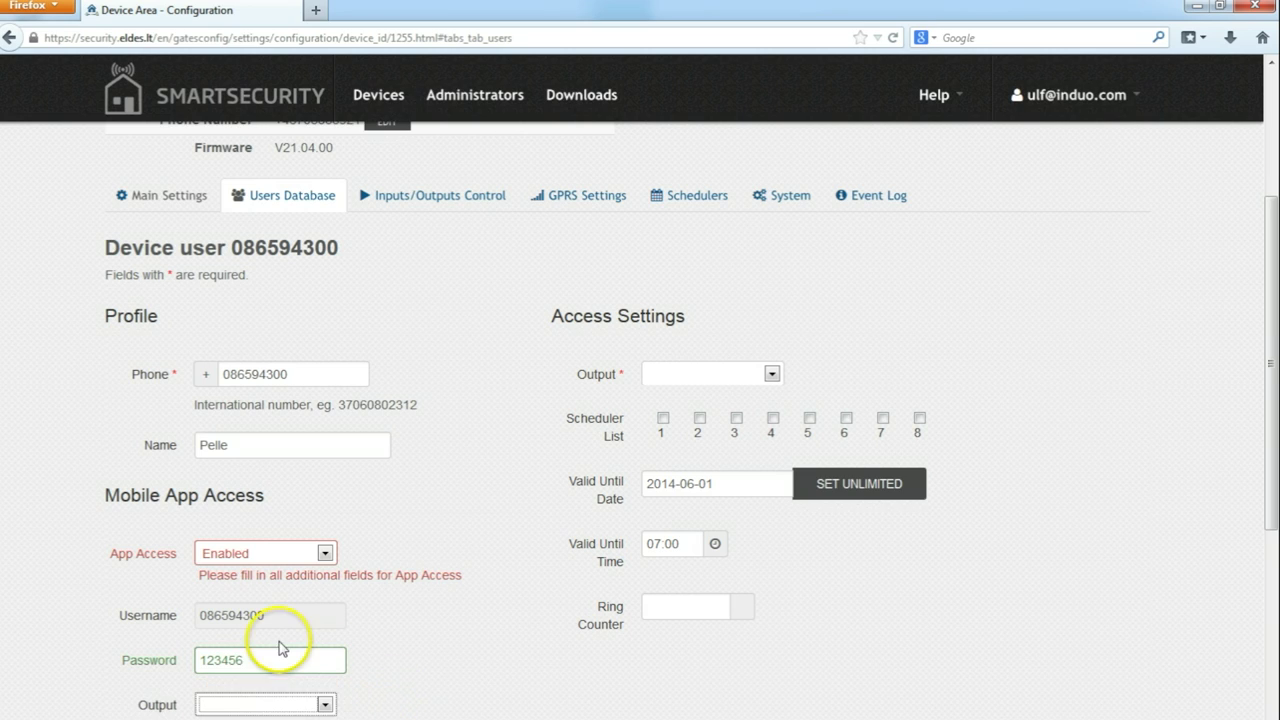
pyautogui.click(325, 704)
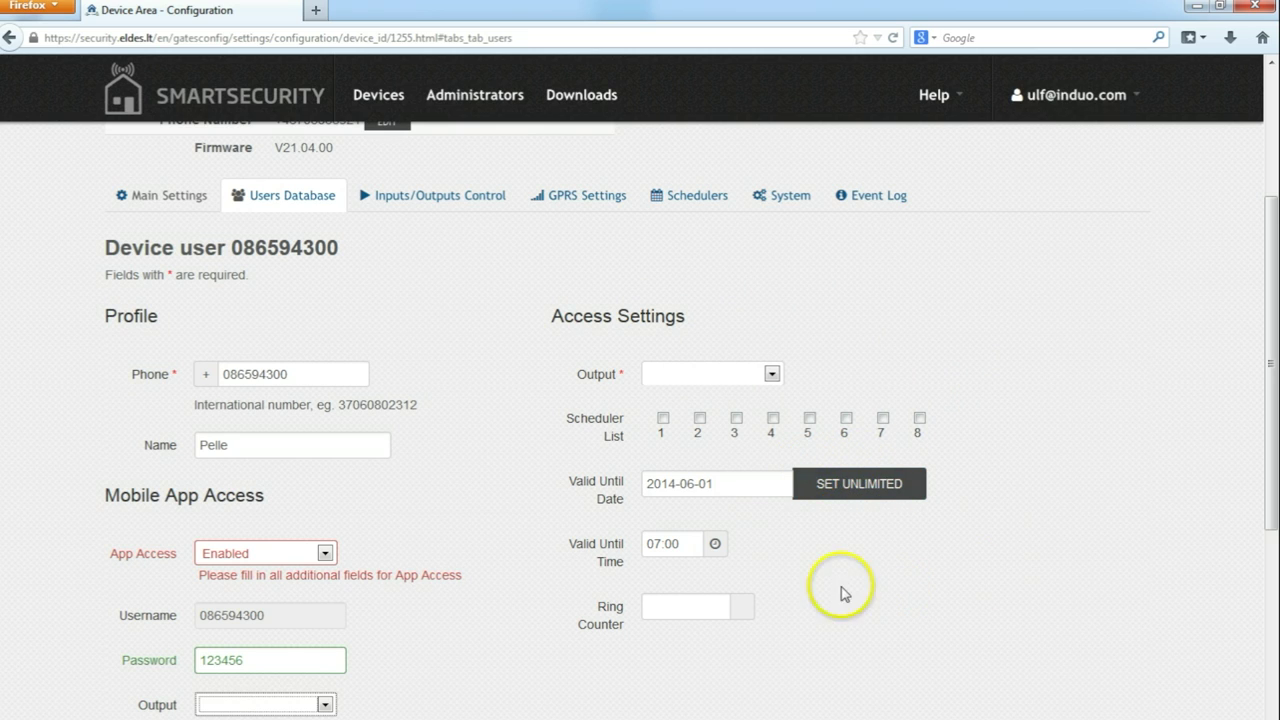
pyautogui.scroll(-3, 871, 537)
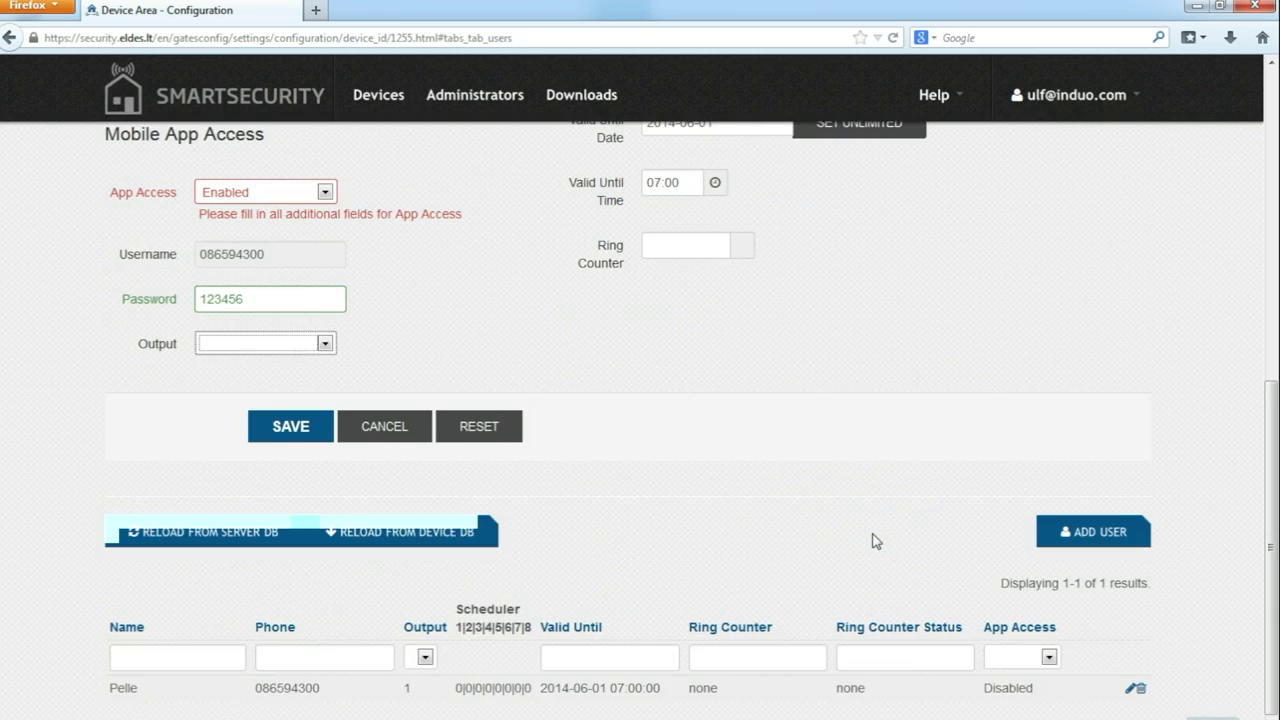
pyautogui.scroll(6, 871, 537)
pyautogui.click(387, 440)
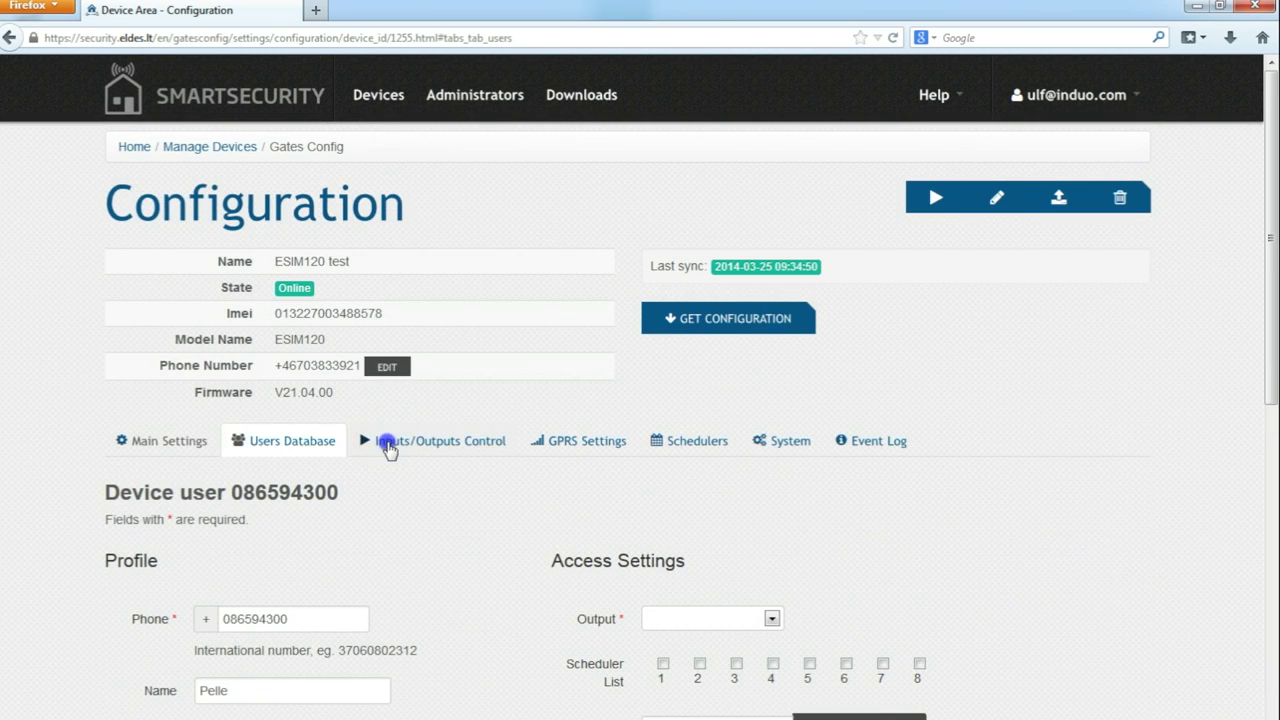
pyautogui.click(588, 573)
pyautogui.scroll(-3, 589, 573)
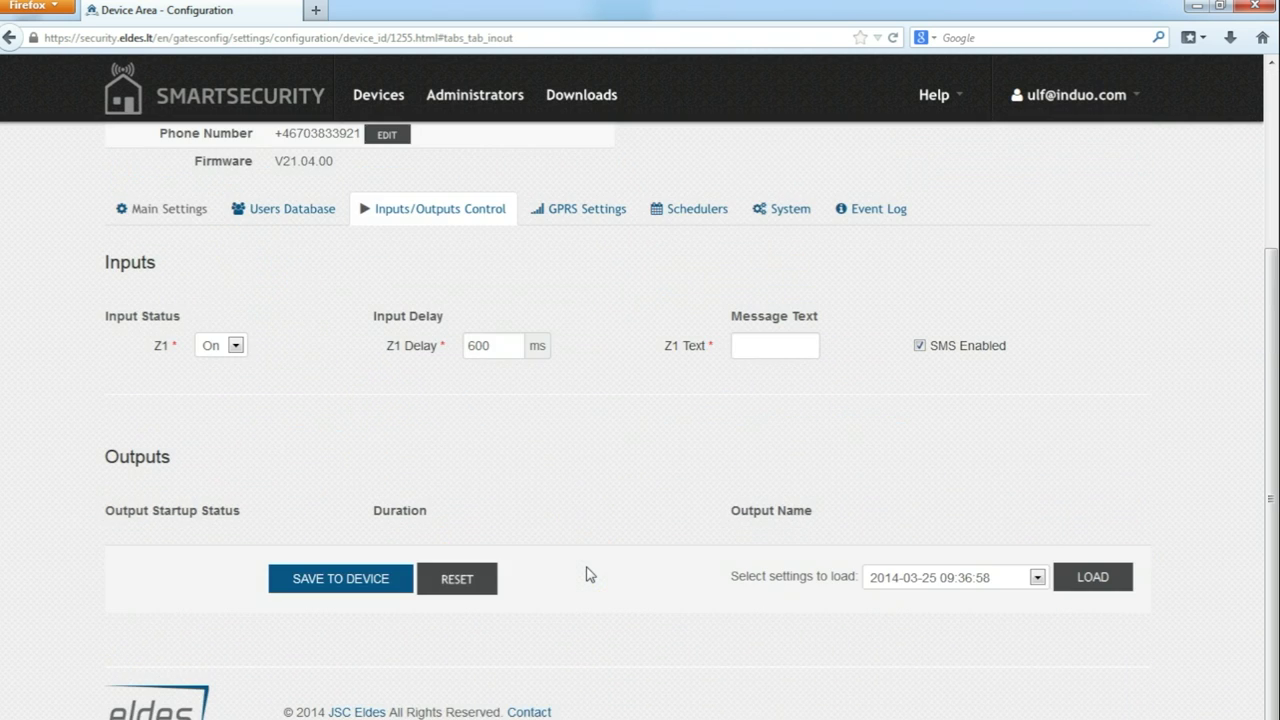
pyautogui.click(572, 211)
pyautogui.click(704, 237)
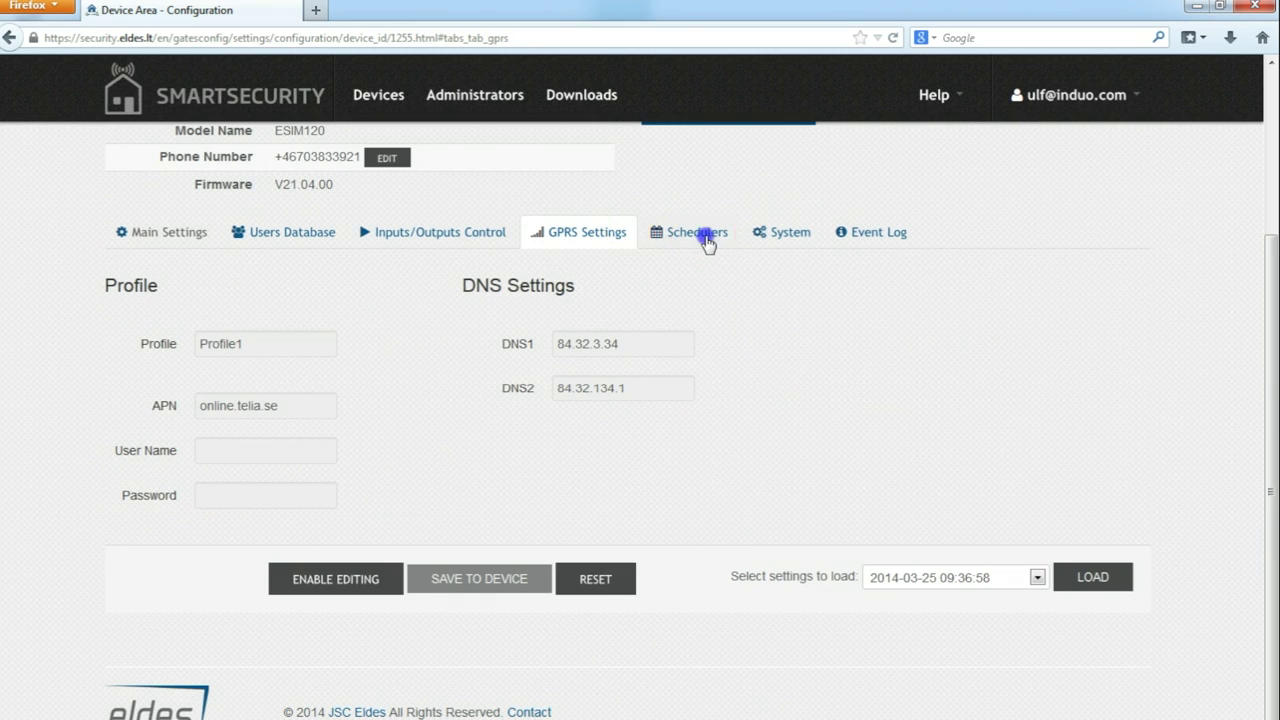
pyautogui.click(788, 262)
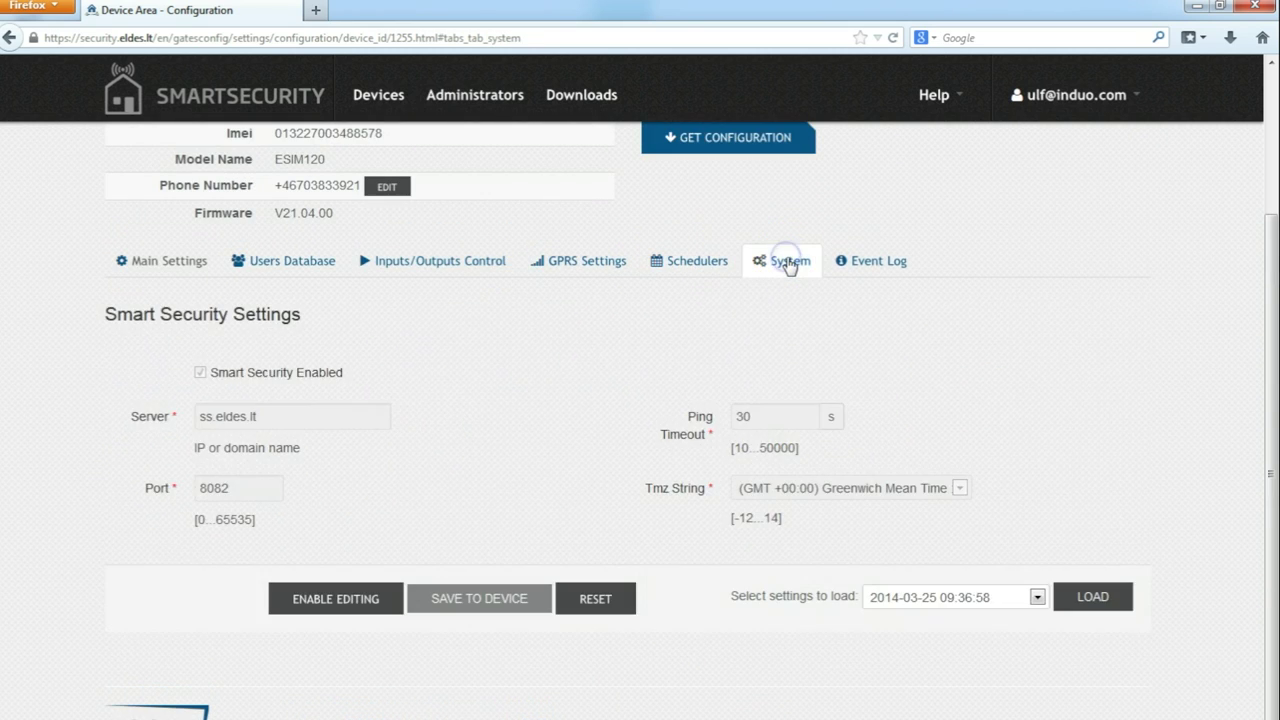
pyautogui.click(878, 266)
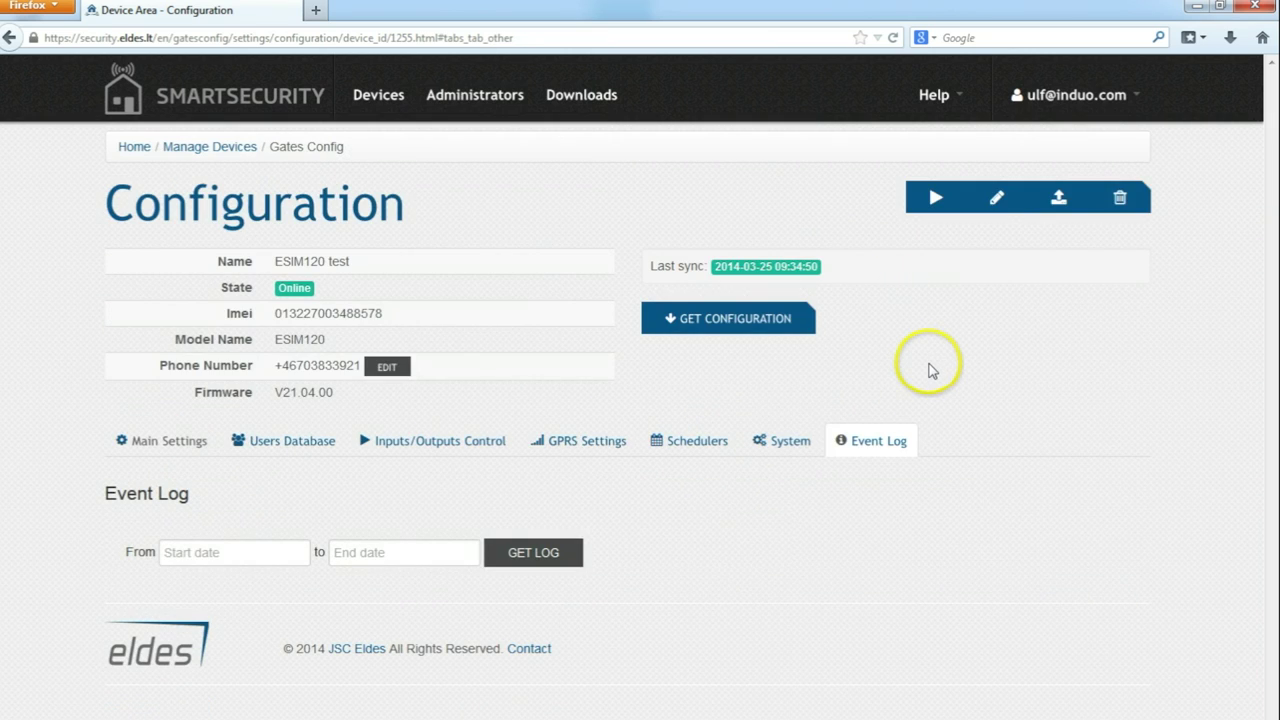
pyautogui.click(318, 450)
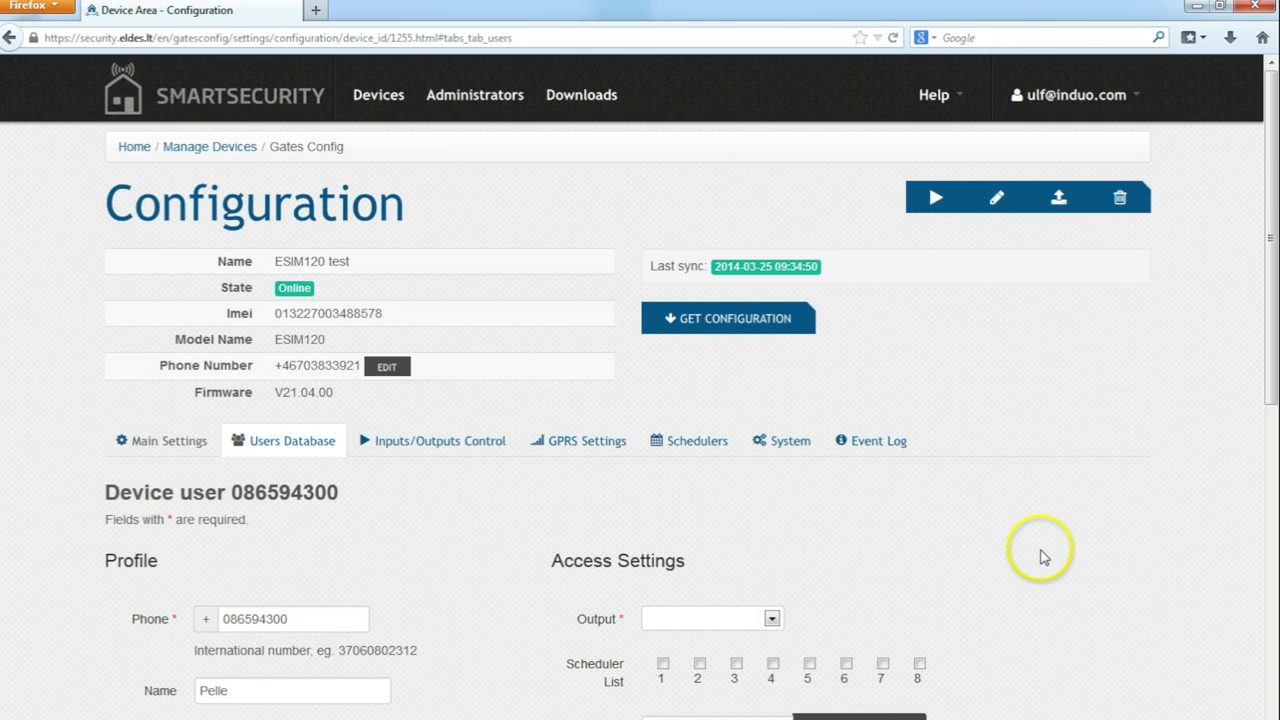
pyautogui.scroll(-5, 1036, 548)
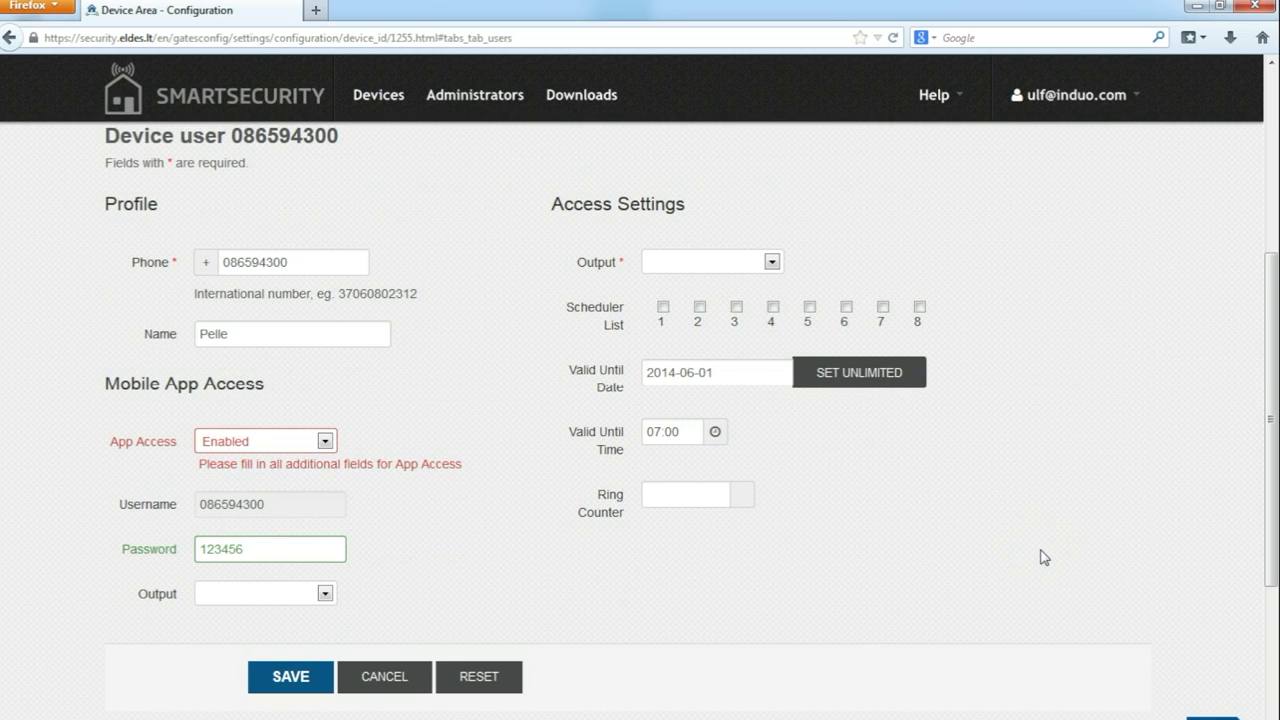
pyautogui.scroll(5, 1040, 557)
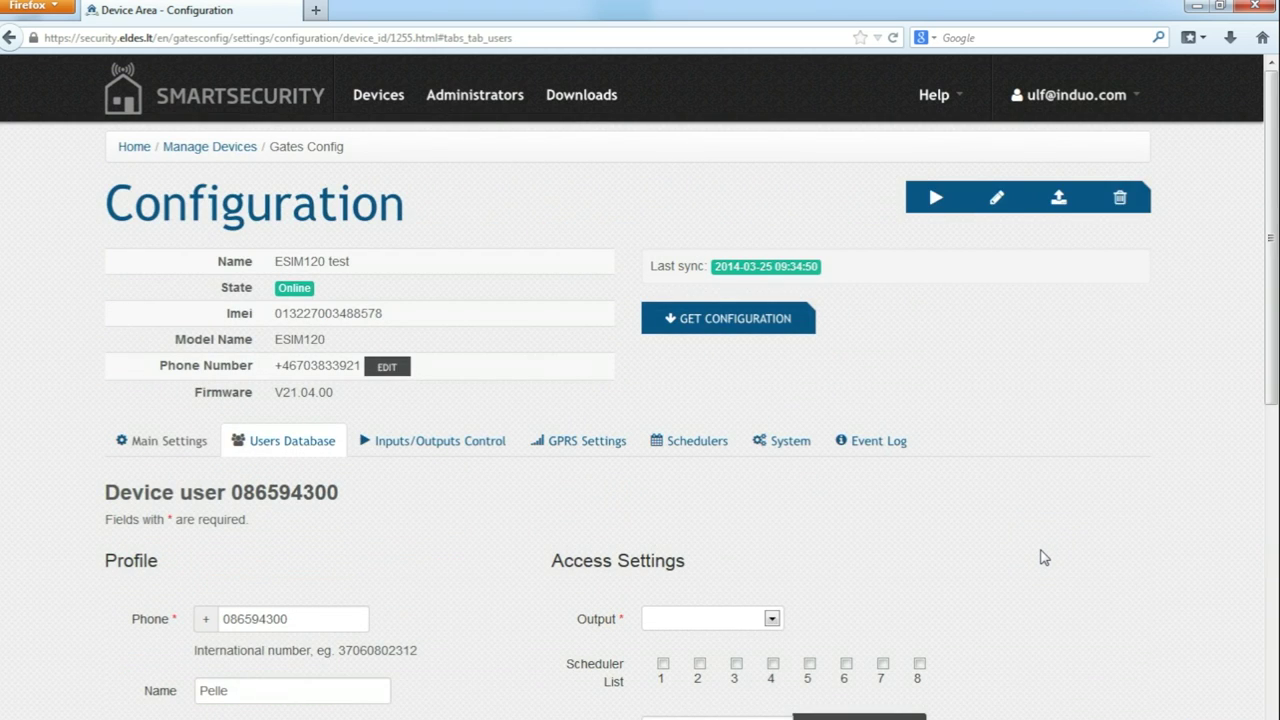